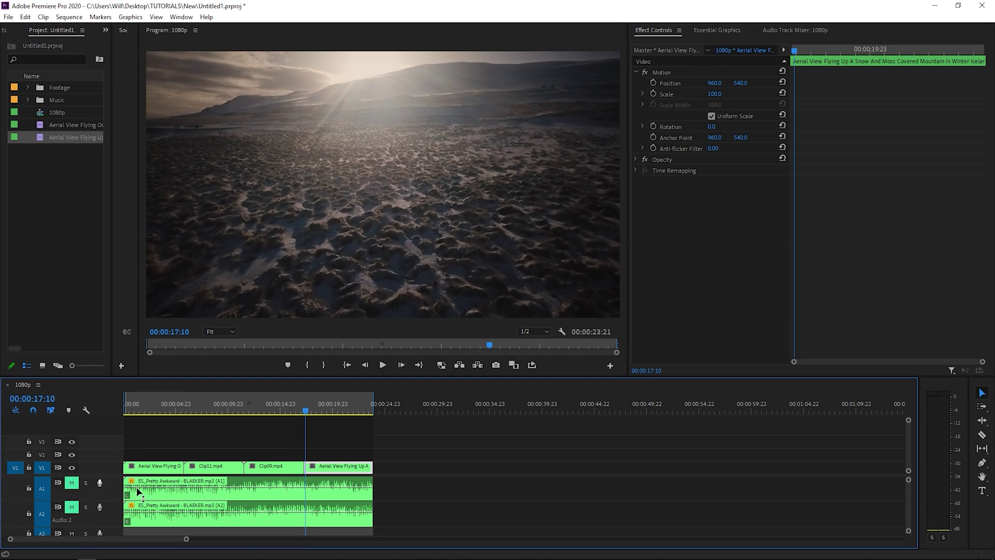
Unmute audio tracks A1 and A2, then open Export Settings and move the dialog left
click(71, 483)
click(72, 506)
key(ctrl+m)
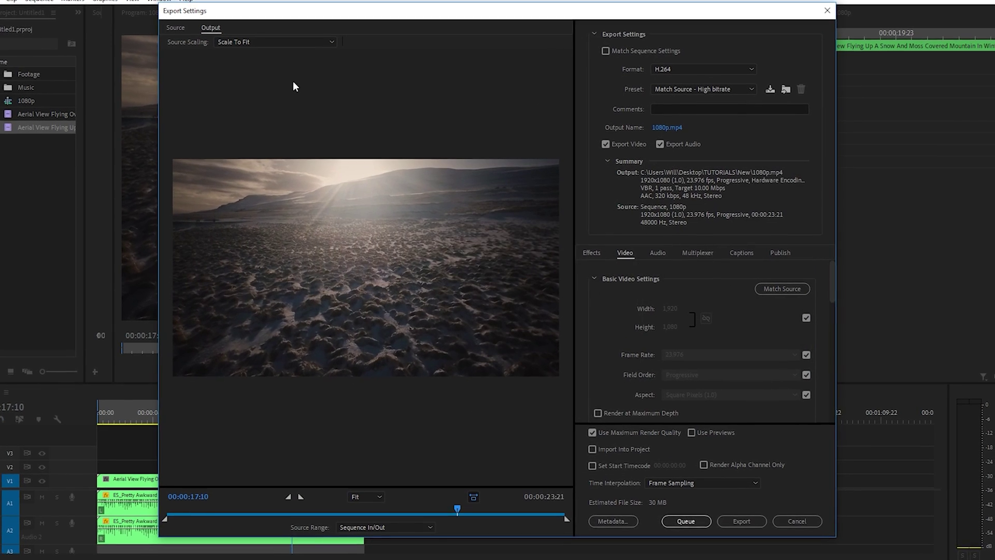
drag(547, 21, 484, 22)
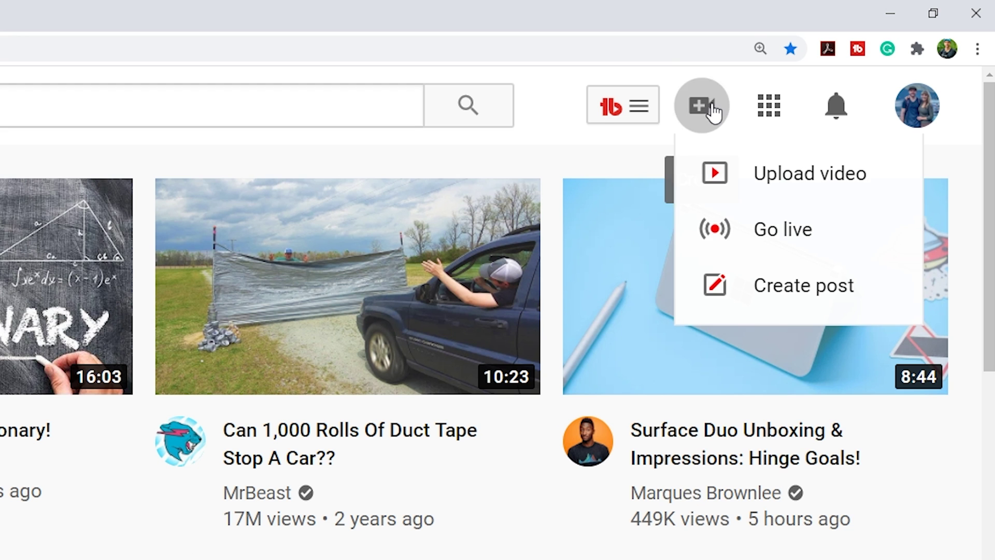
On YouTube, choose Upload video and bring up the SELECT FILES picker
click(773, 180)
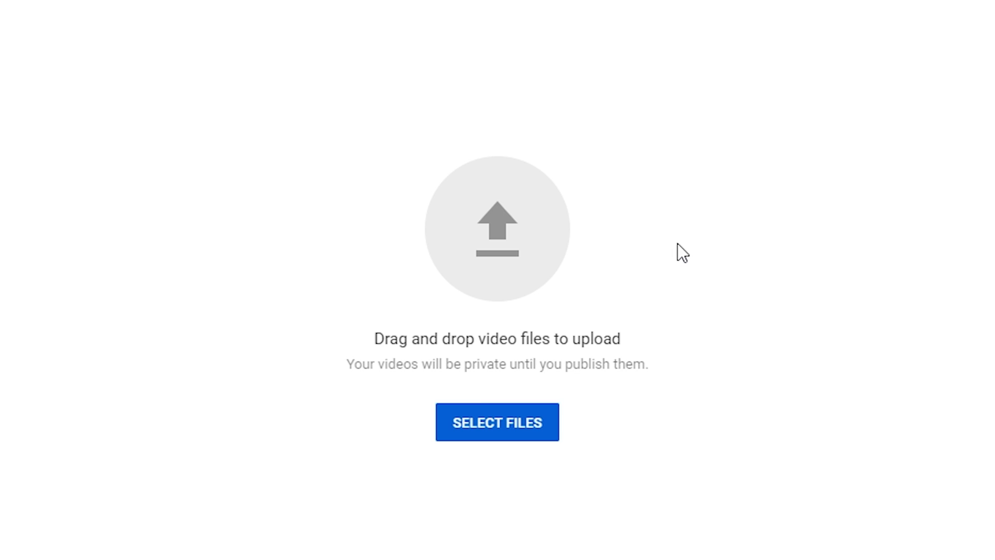
click(487, 426)
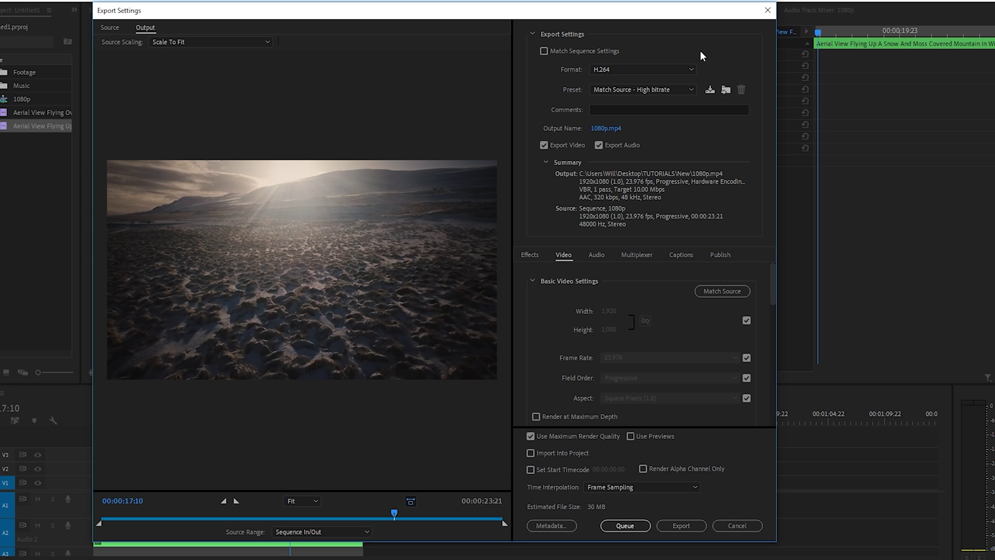
Keep H.264 as the format and browse presets, leaving Match Source – High bitrate selected
click(607, 69)
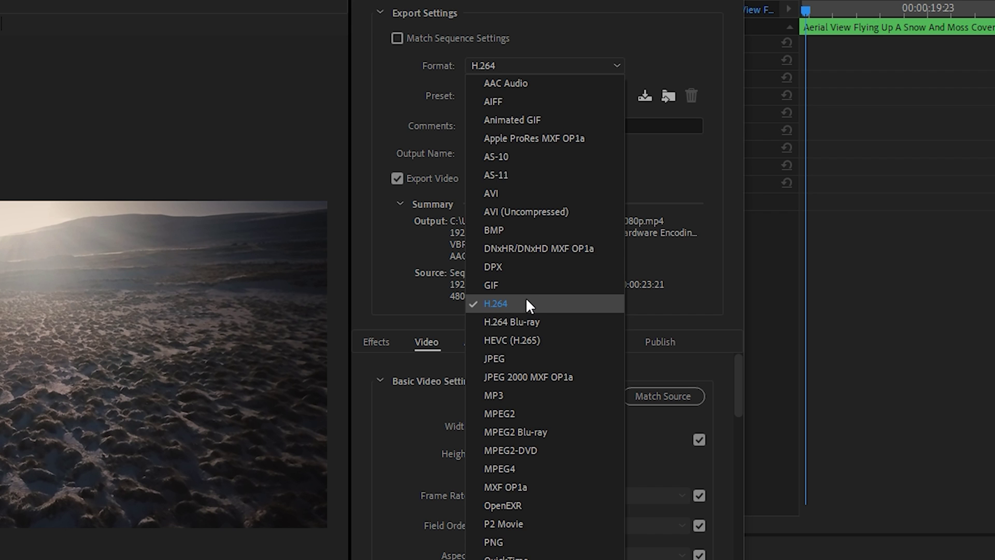
click(527, 301)
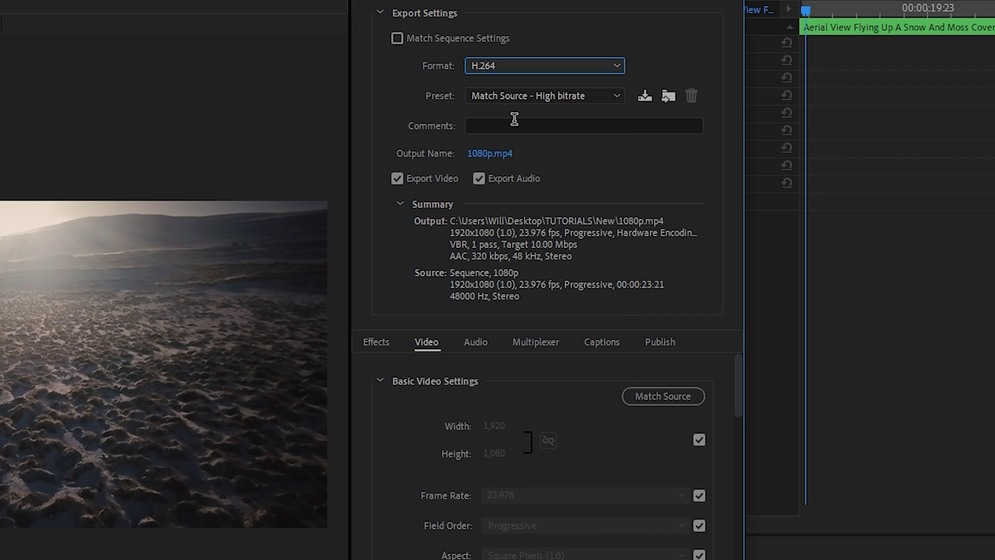
click(518, 96)
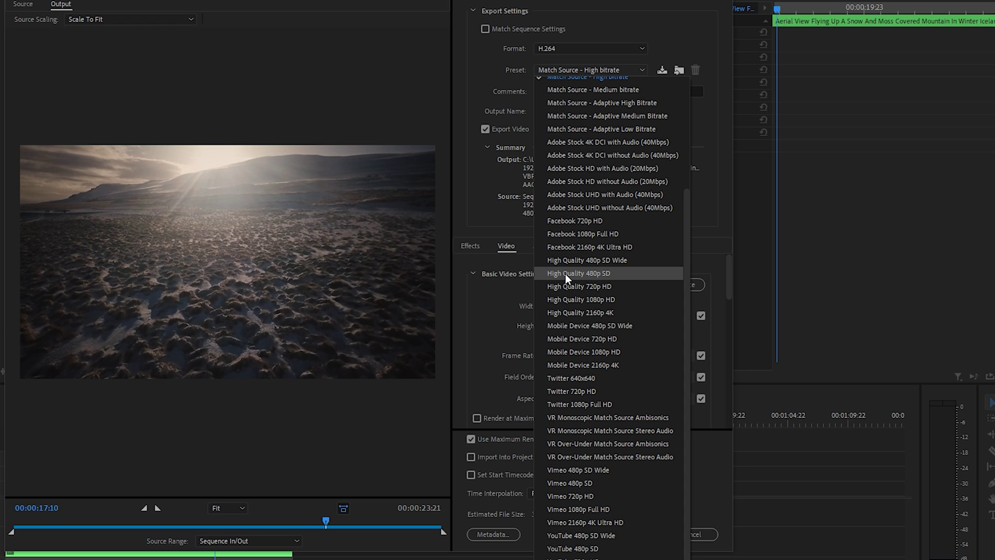
scroll(651, 148, up, 3)
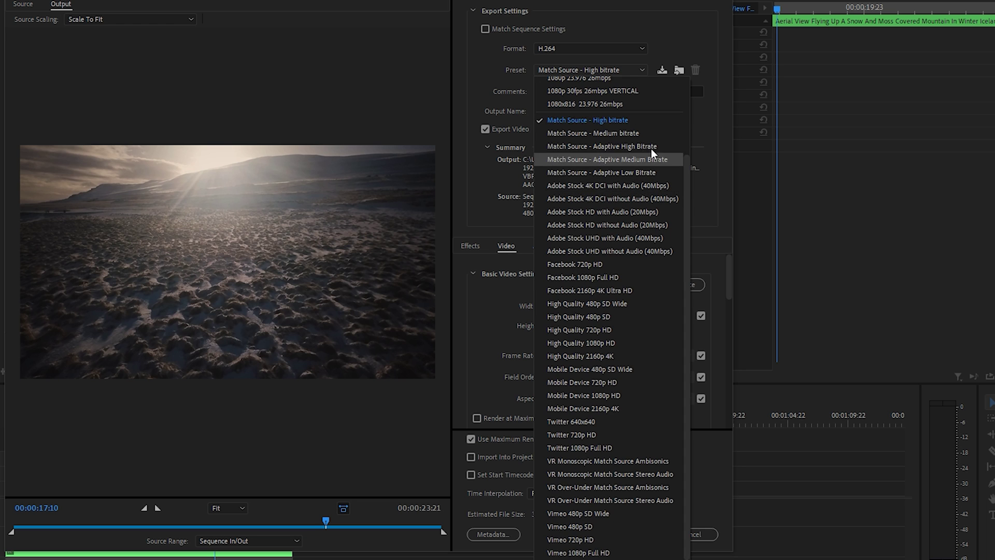
click(574, 120)
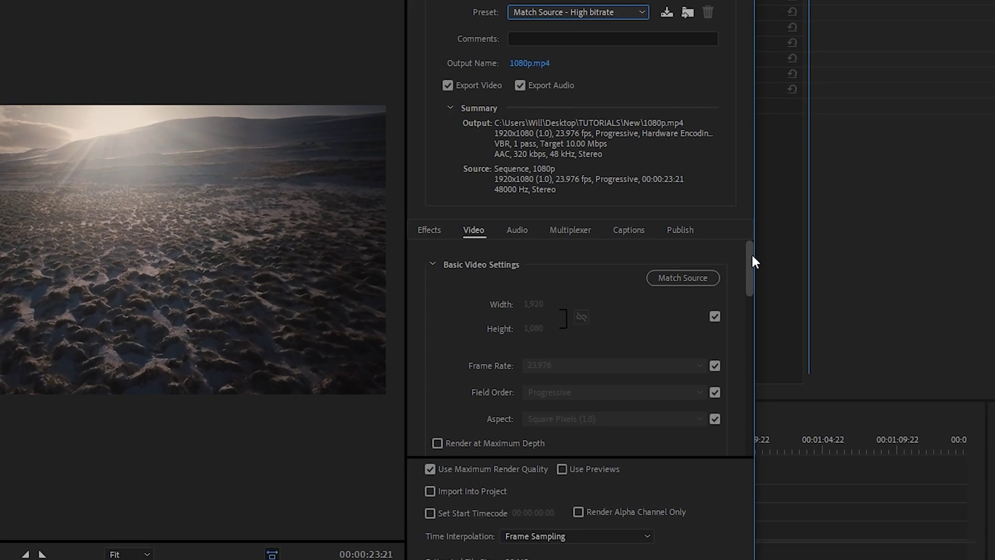
Keep Width/Height matching the source, unlink Frame Rate from Match Source, and enable Render at Maximum Depth
scroll(710, 286, down, 1)
click(738, 272)
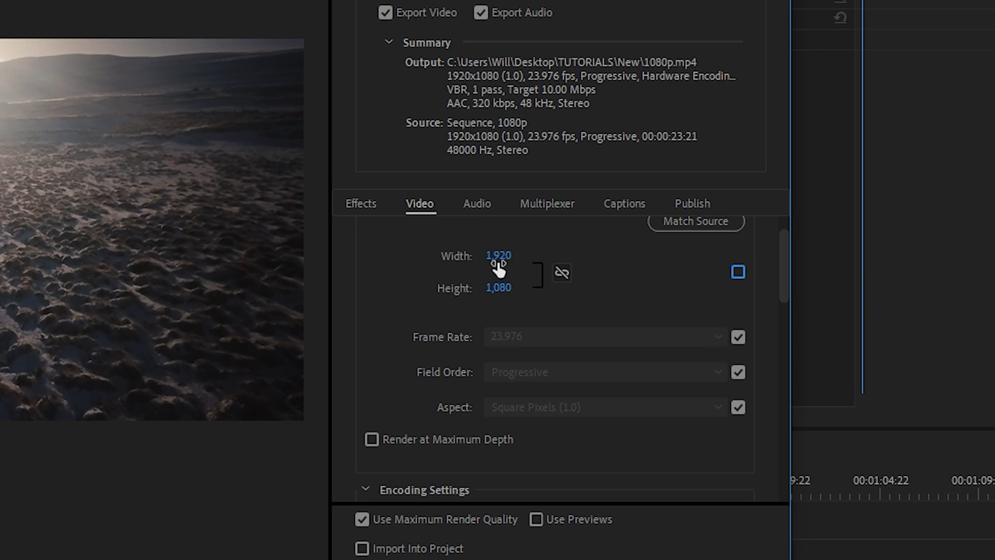
click(738, 272)
drag(786, 256, 786, 268)
click(741, 291)
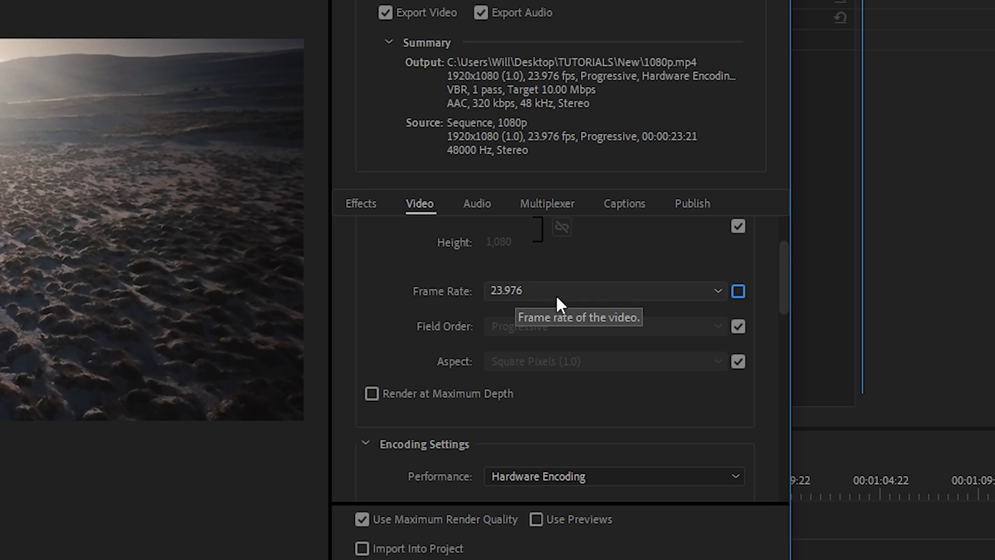
scroll(674, 274, down, 2)
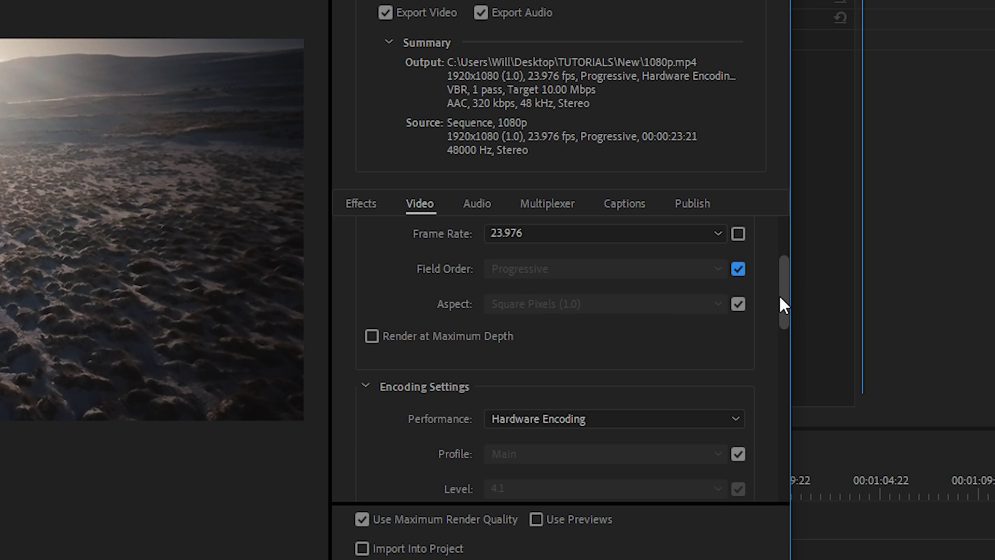
scroll(746, 311, down, 1)
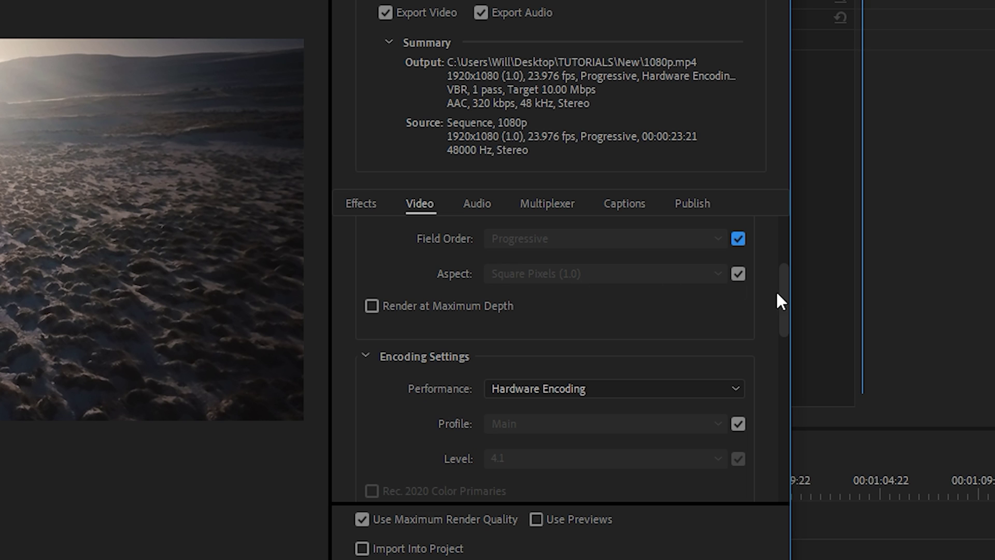
drag(787, 287, 788, 300)
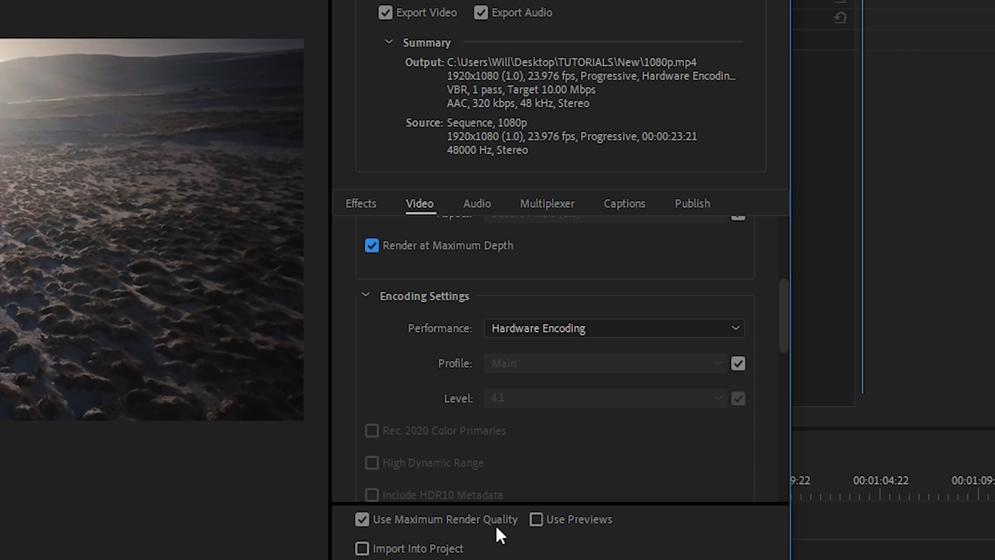
Keep Performance at Hardware Encoding and set Bitrate Encoding to CBR
scroll(484, 290, down, 1)
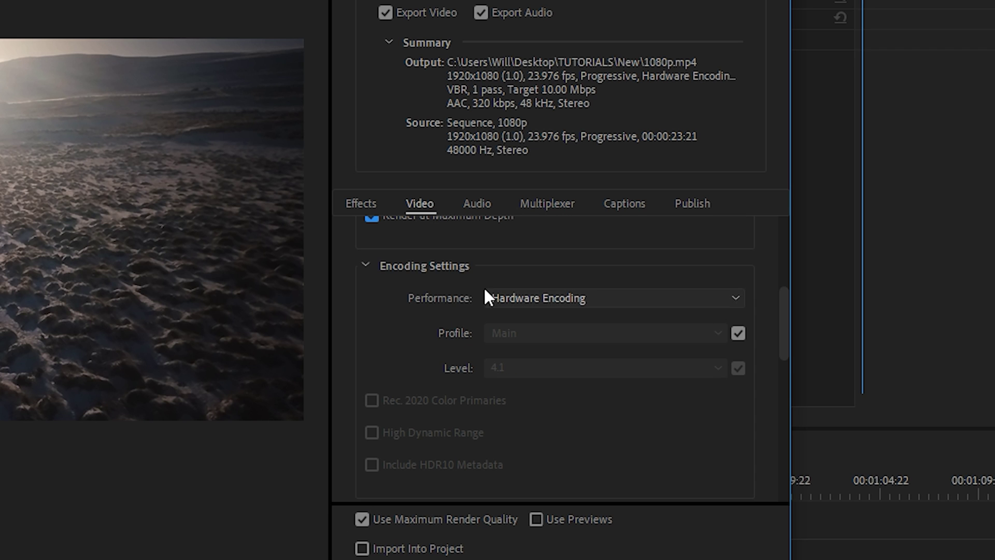
click(539, 310)
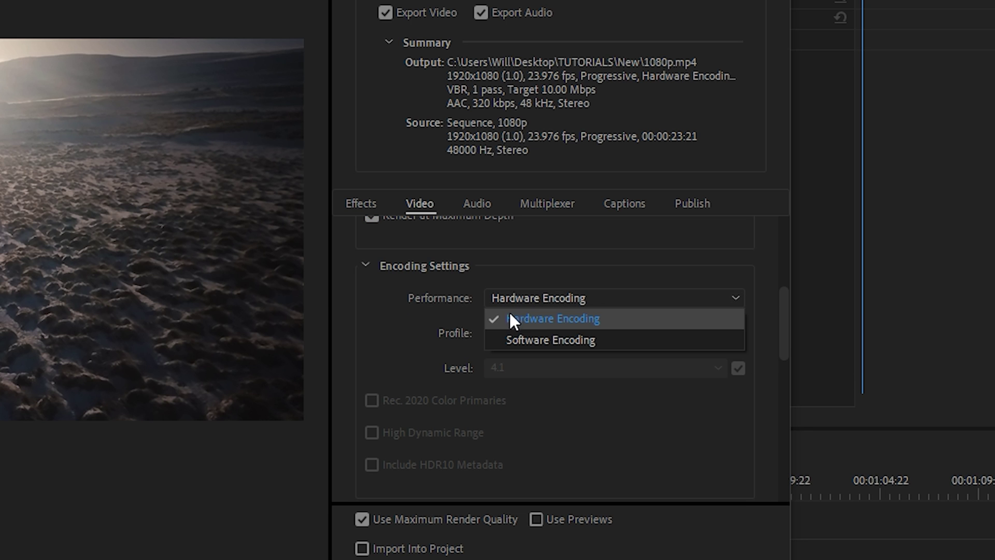
click(570, 320)
drag(788, 316, 784, 438)
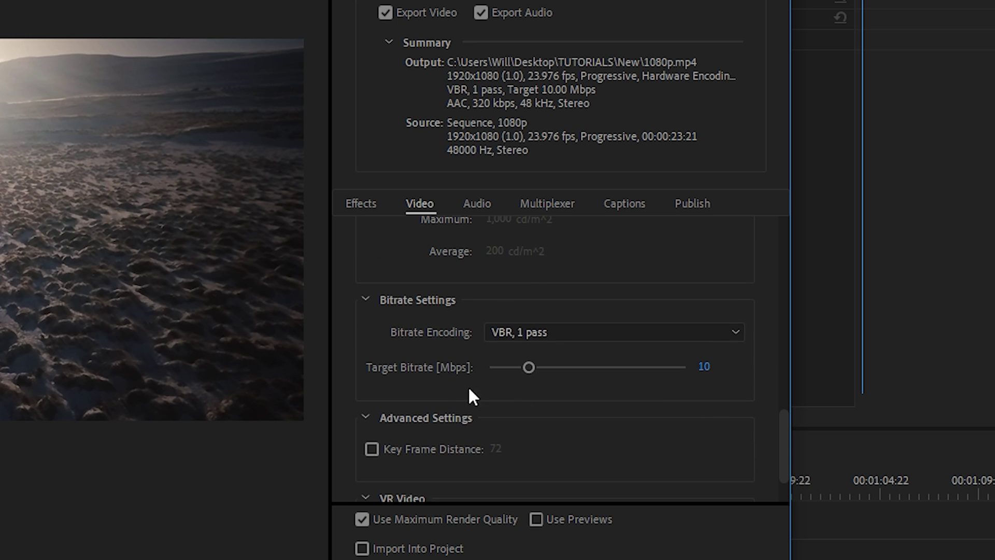
click(512, 332)
click(549, 395)
click(561, 322)
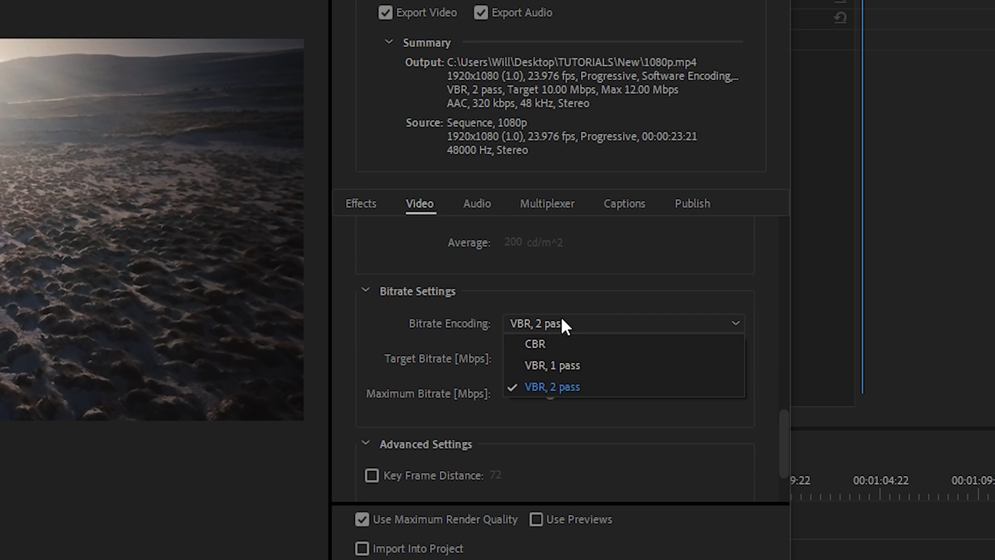
click(540, 345)
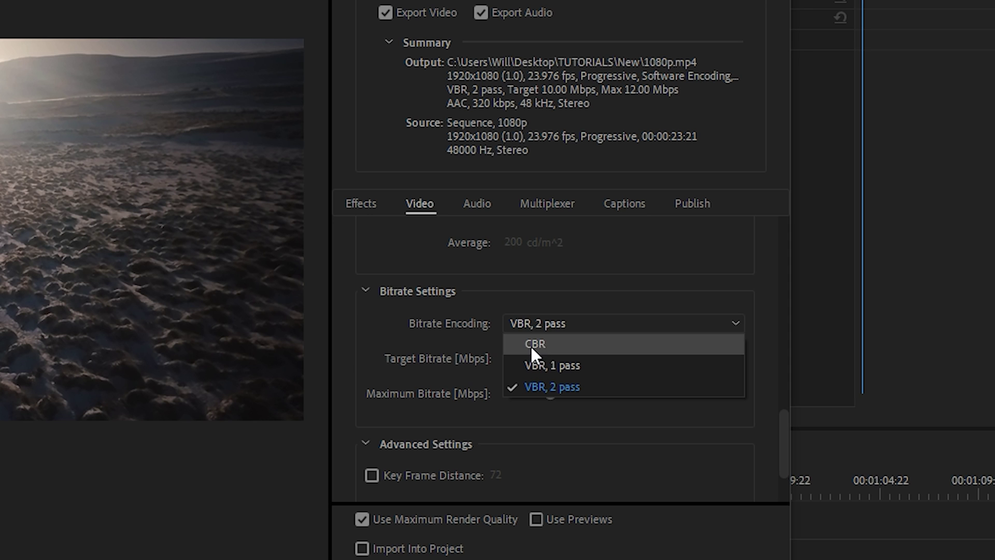
Set the Target Bitrate to 26 Mbps
scroll(783, 439, up, 1)
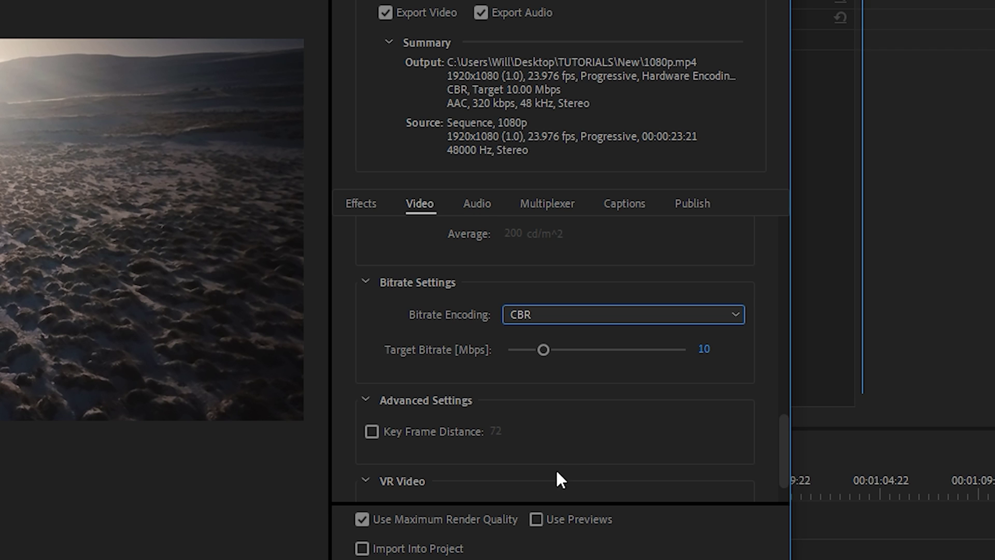
scroll(642, 391, up, 1)
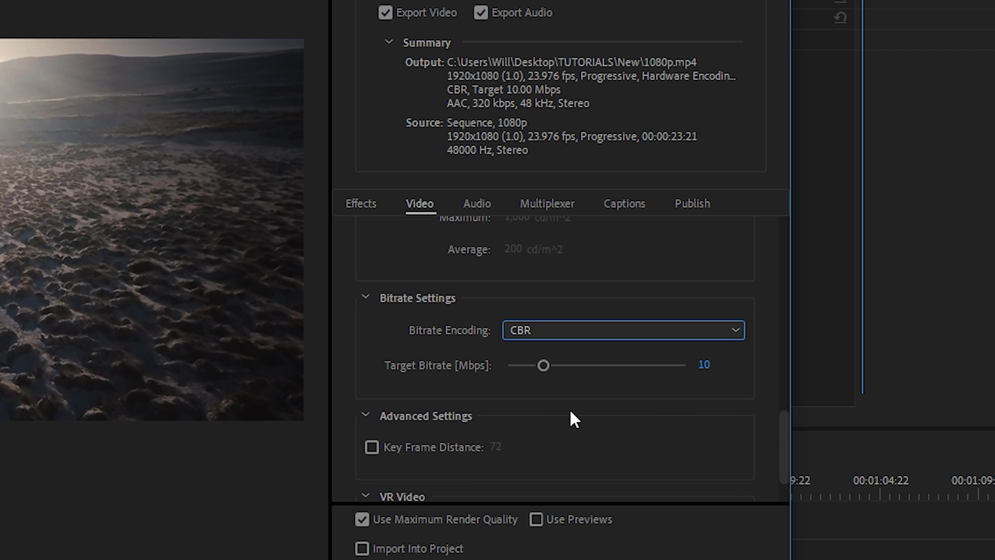
click(704, 363)
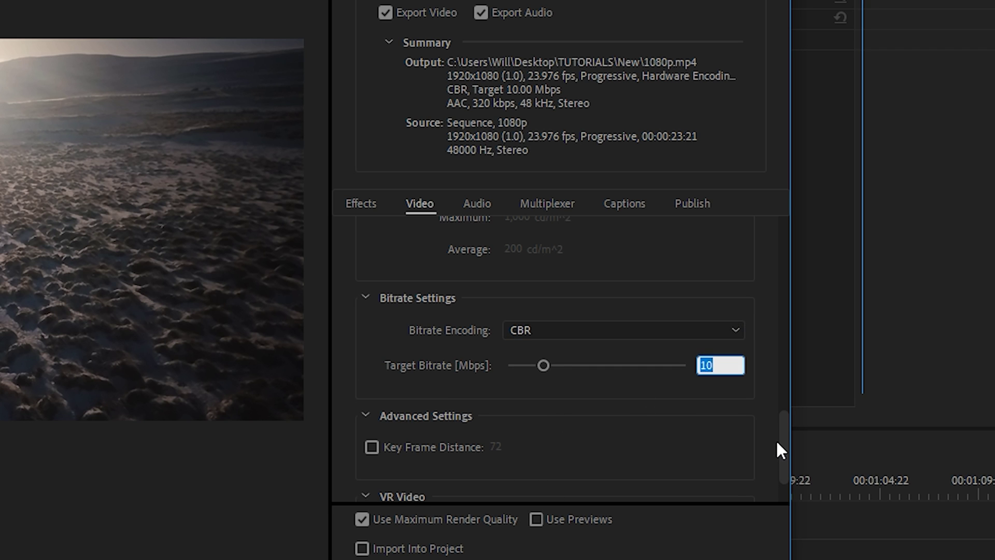
text(26)
key(Return)
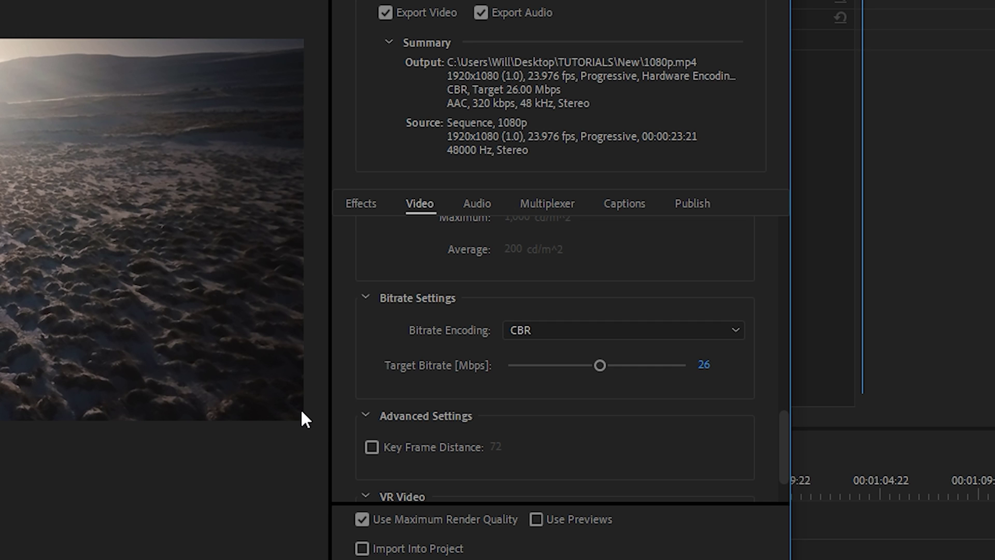
drag(782, 449, 775, 258)
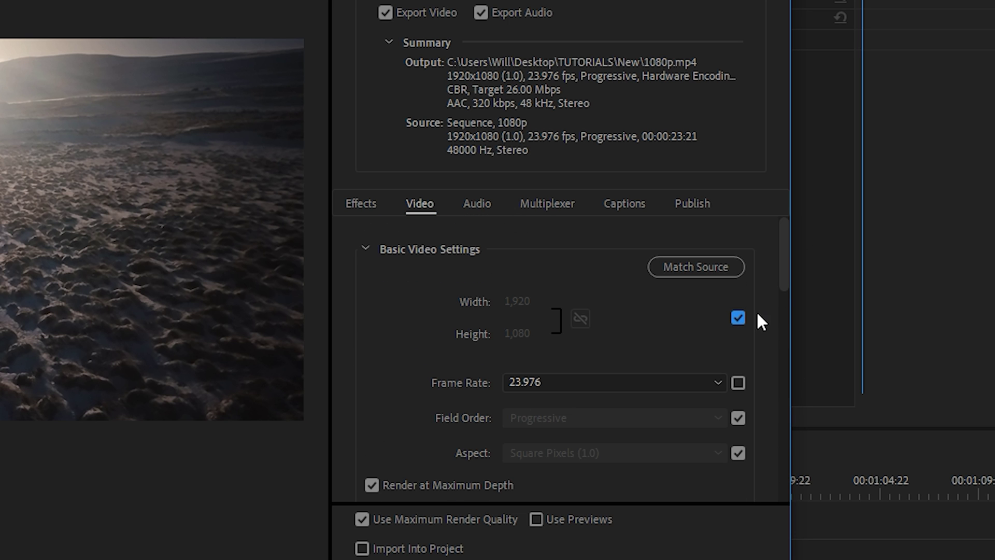
Unlink frame size from the source and set it to 3840 x 2160
click(738, 317)
click(506, 302)
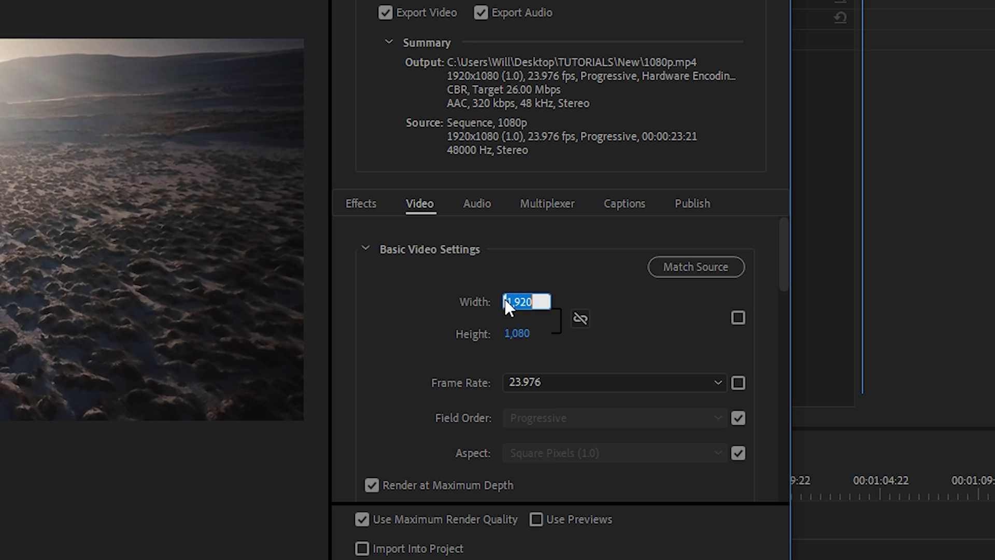
text(3,840)
key(Return)
click(519, 332)
text(2,160)
key(Return)
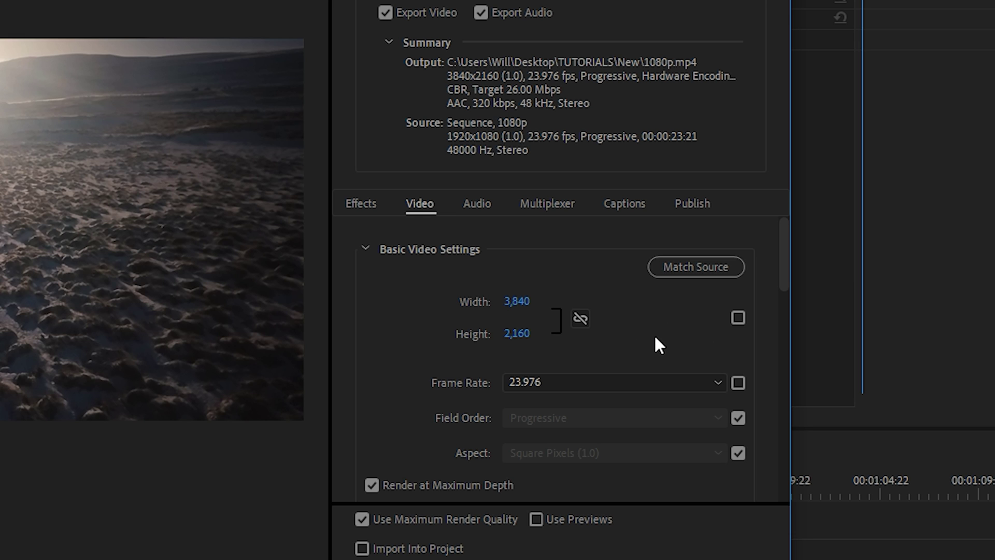
Raise the CBR target bitrate to 50 Mbps and show the Audio settings
scroll(779, 247, down, 1)
drag(780, 249, 784, 458)
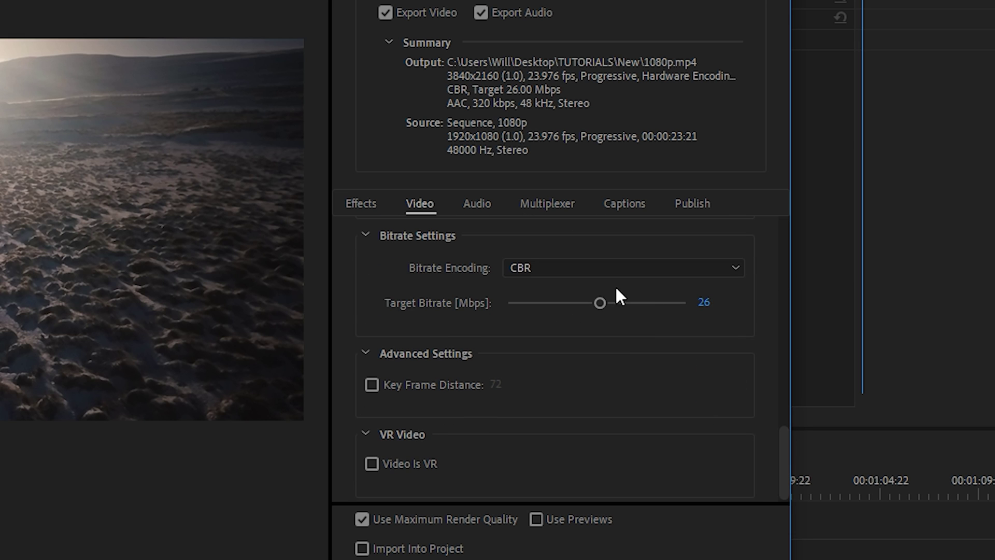
drag(600, 304, 806, 301)
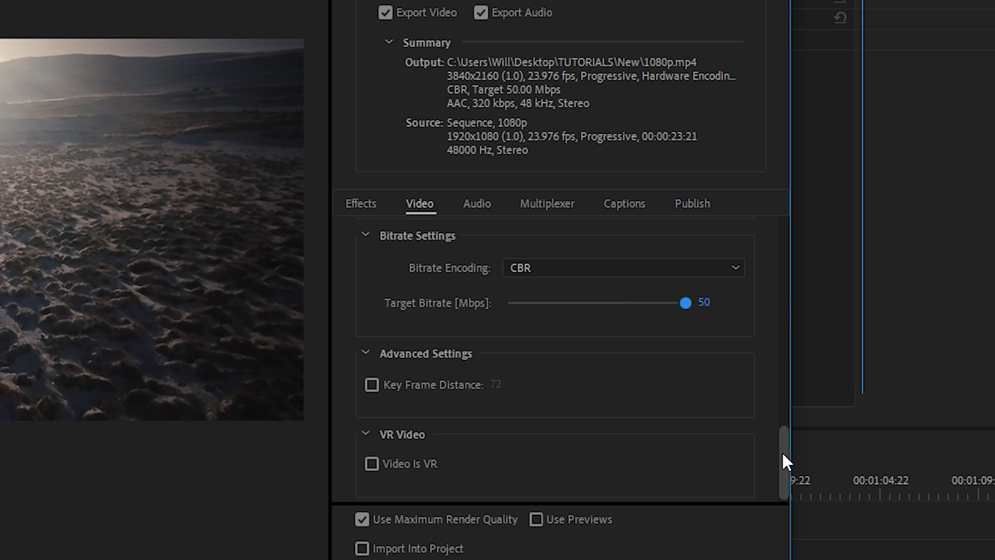
click(476, 203)
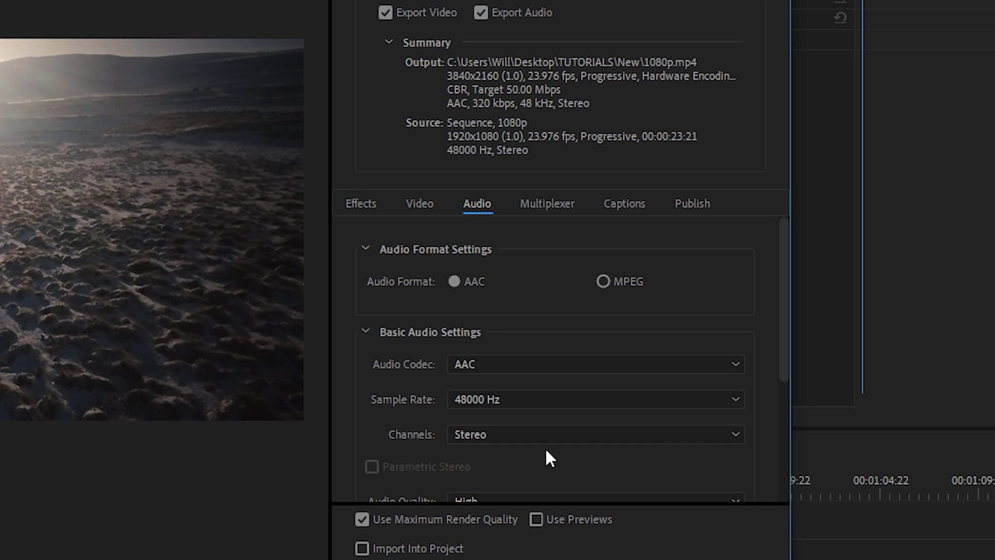
drag(787, 359, 757, 433)
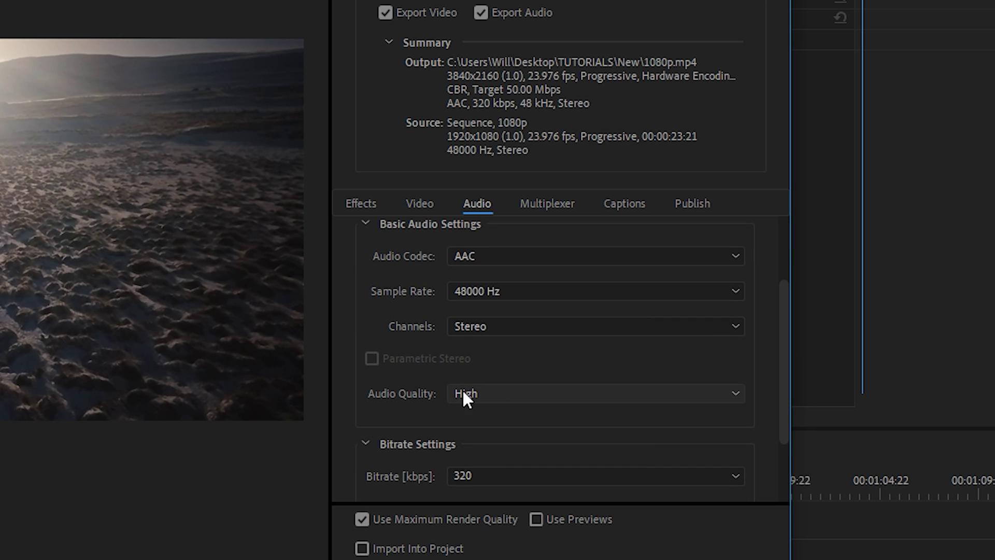
drag(786, 356, 435, 402)
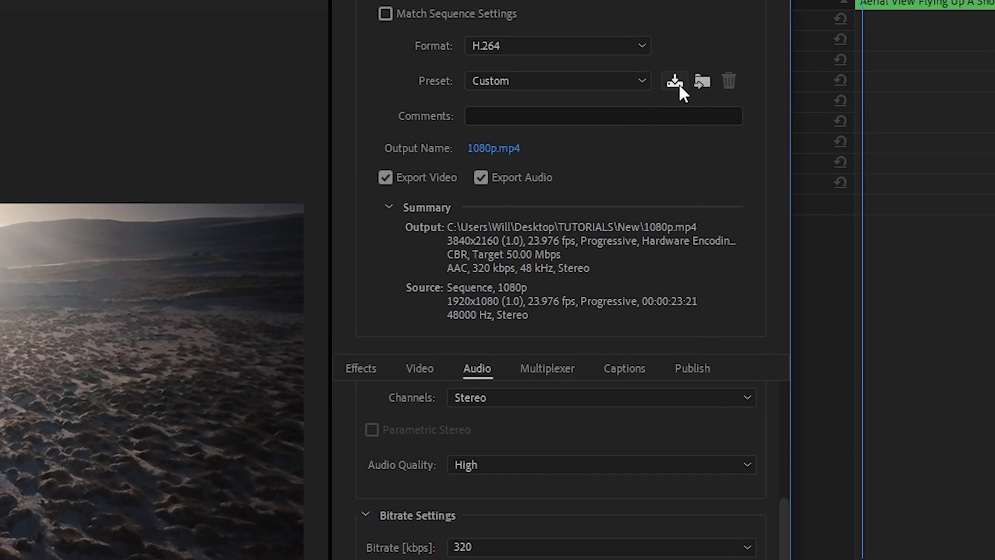
click(675, 80)
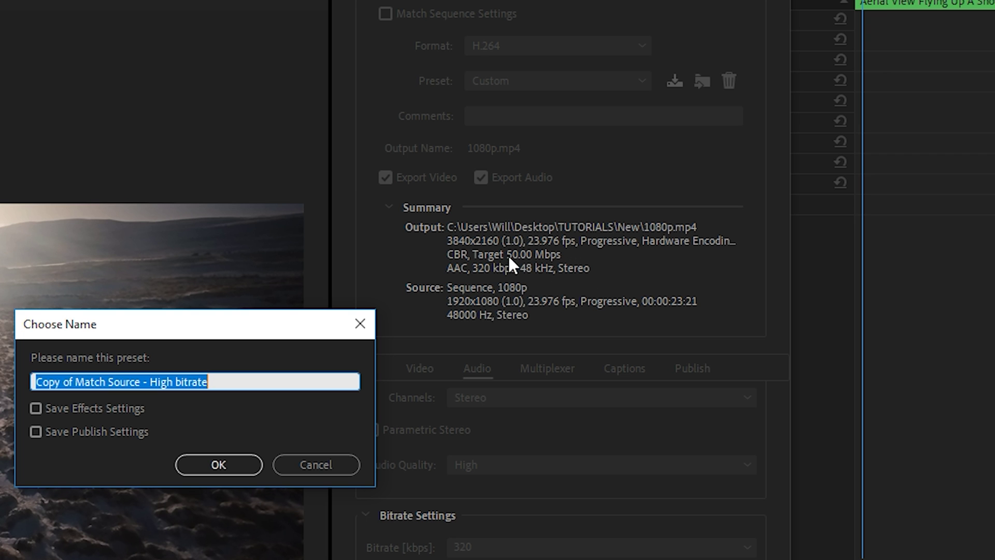
click(334, 466)
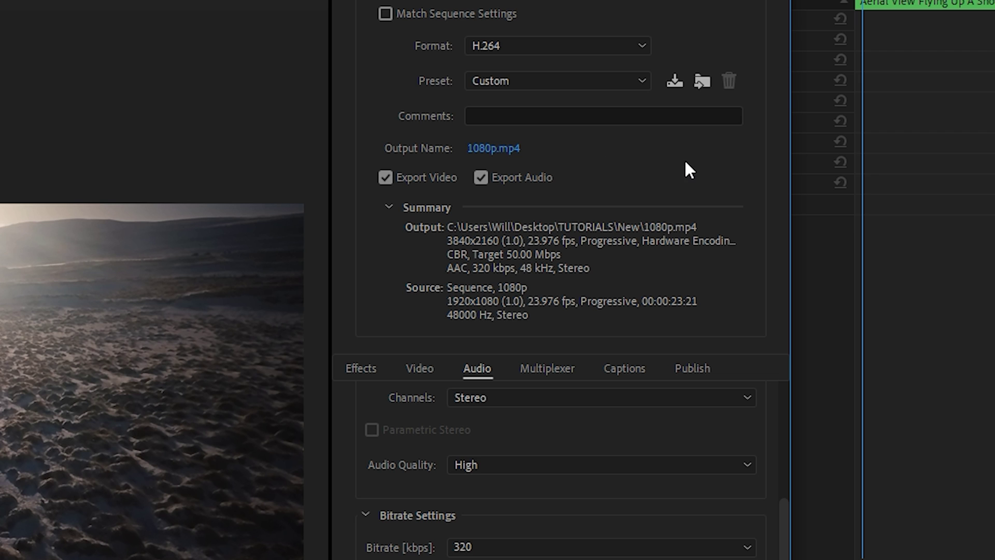
Switch the format to QuickTime with the Apple ProRes 422 HQ video codec
click(531, 45)
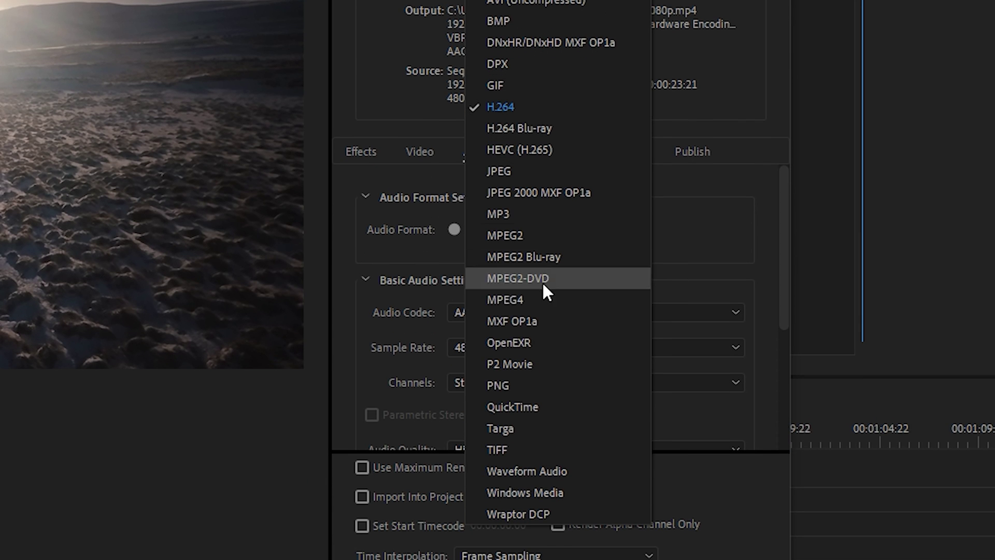
click(512, 407)
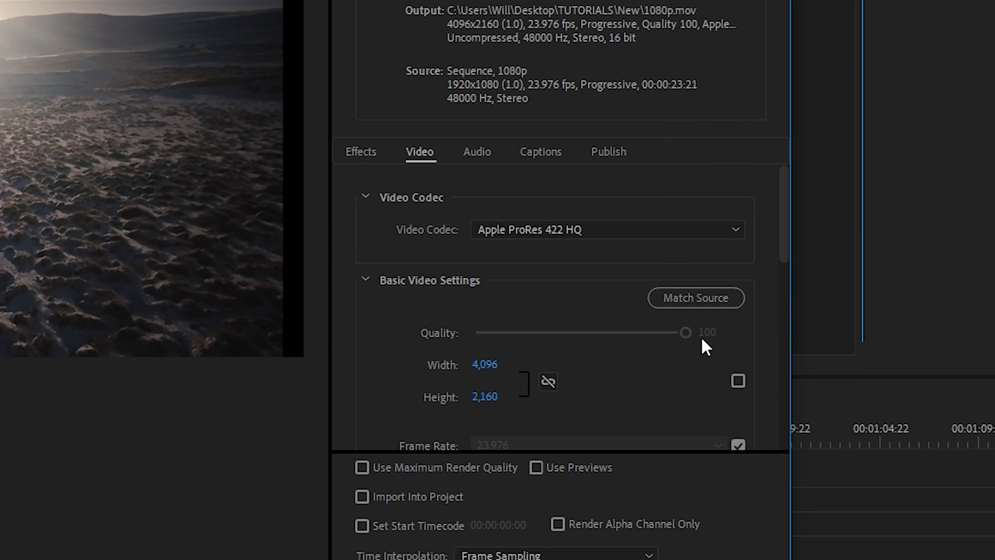
scroll(785, 223, down, 1)
scroll(786, 218, up, 1)
click(533, 230)
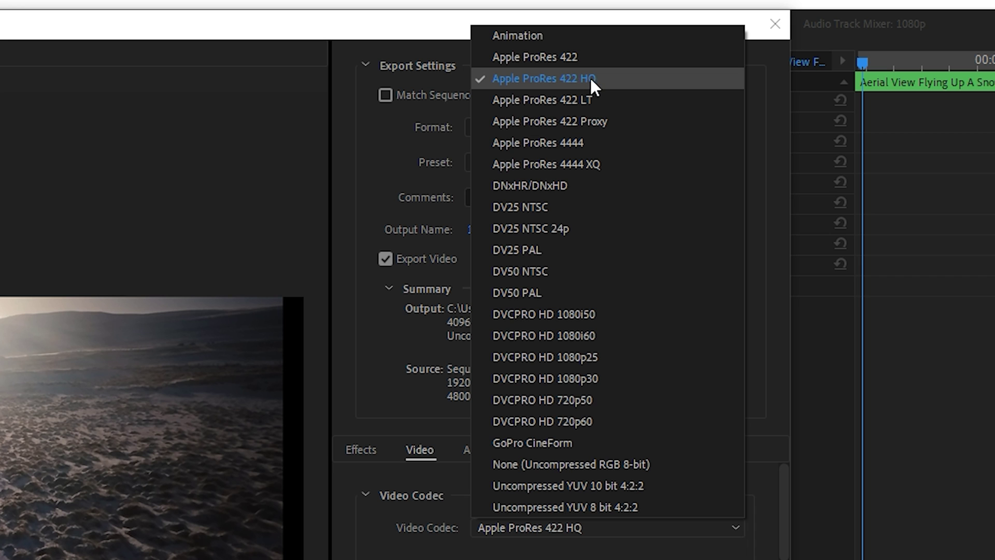
click(599, 78)
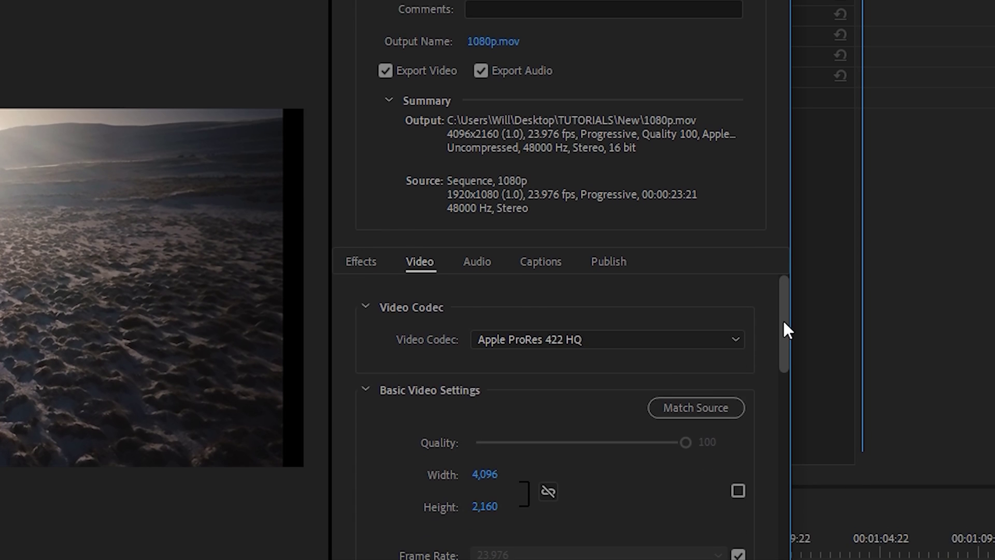
Set Width to 3840, enable Use Maximum Render Quality, and show the Audio settings
scroll(784, 520, down, 1)
click(484, 235)
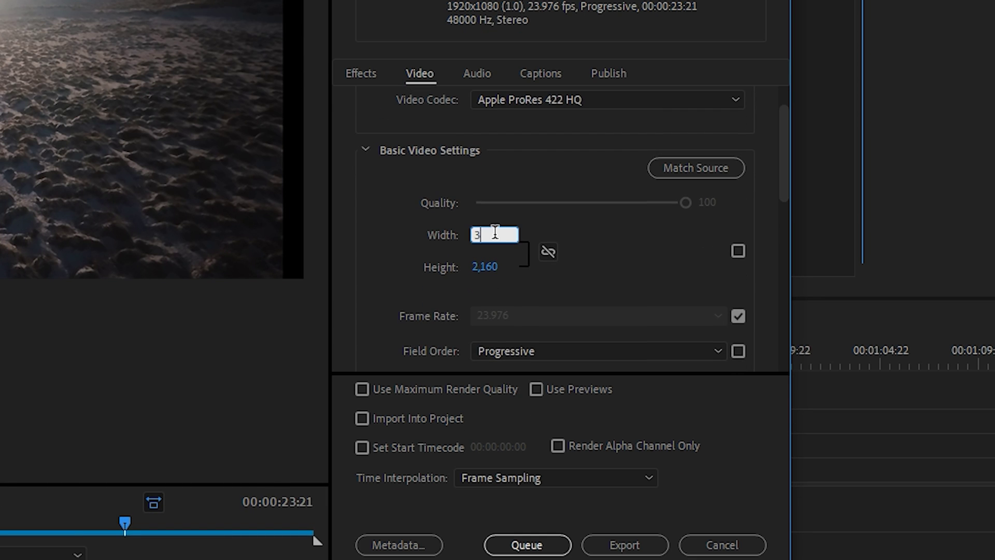
text(3840)
key(Return)
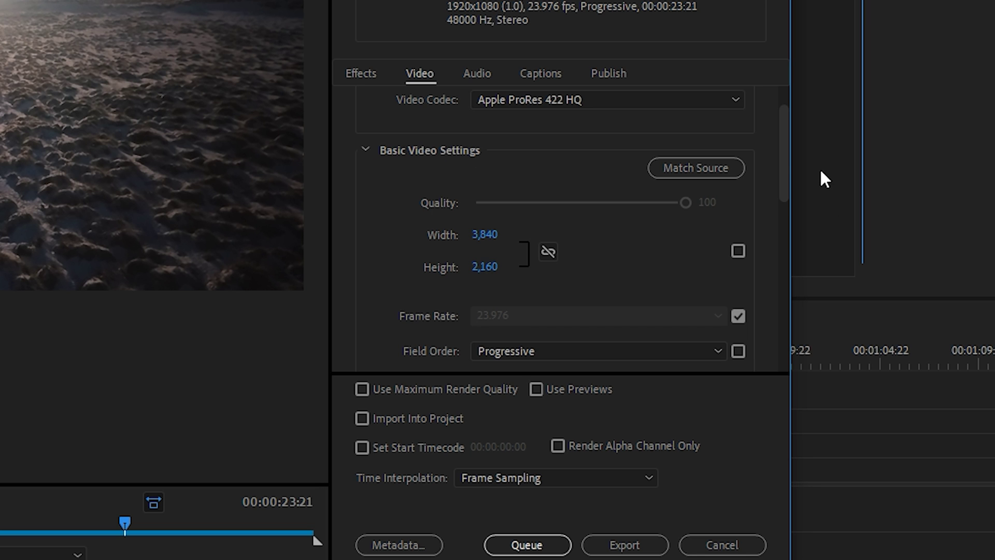
scroll(787, 189, down, 4)
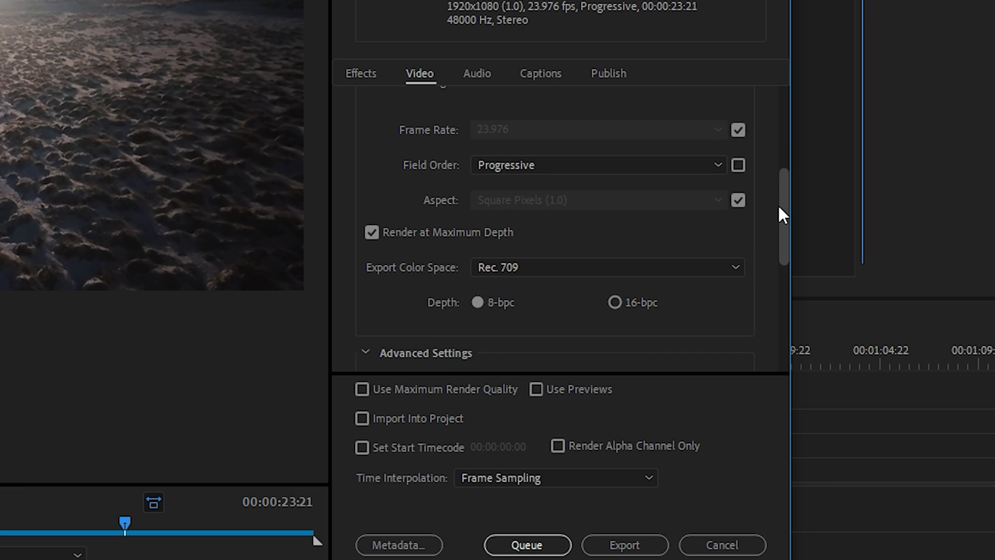
scroll(428, 218, down, 2)
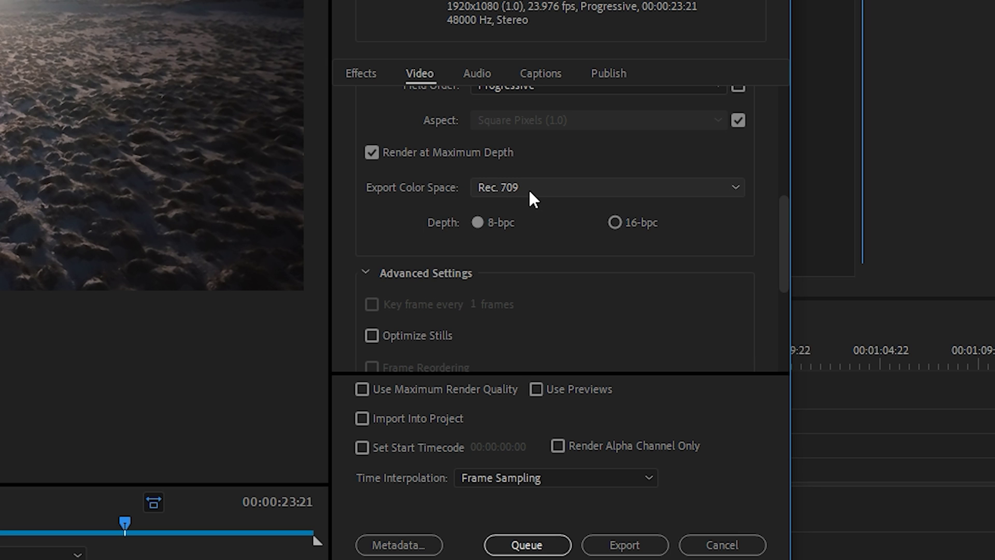
scroll(786, 227, up, 1)
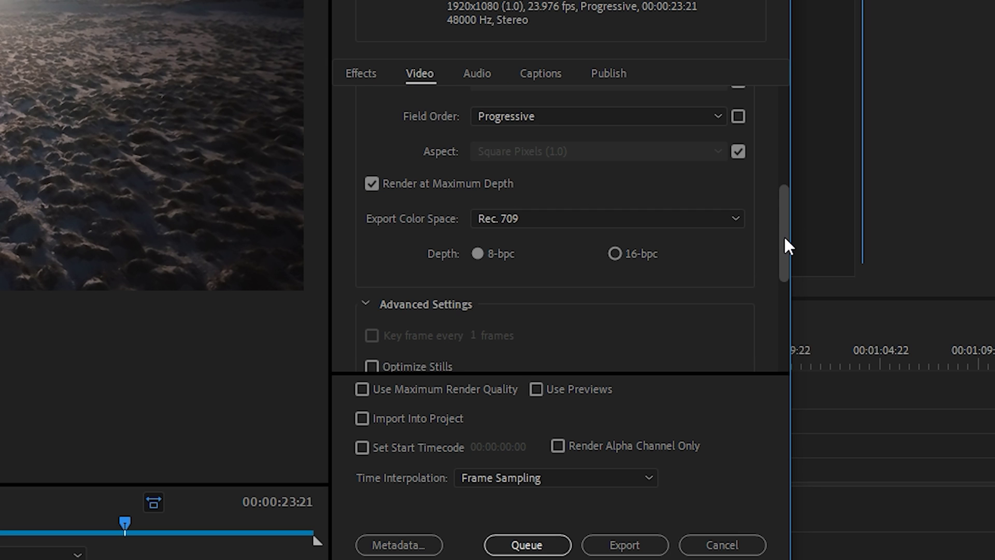
drag(783, 235, 779, 147)
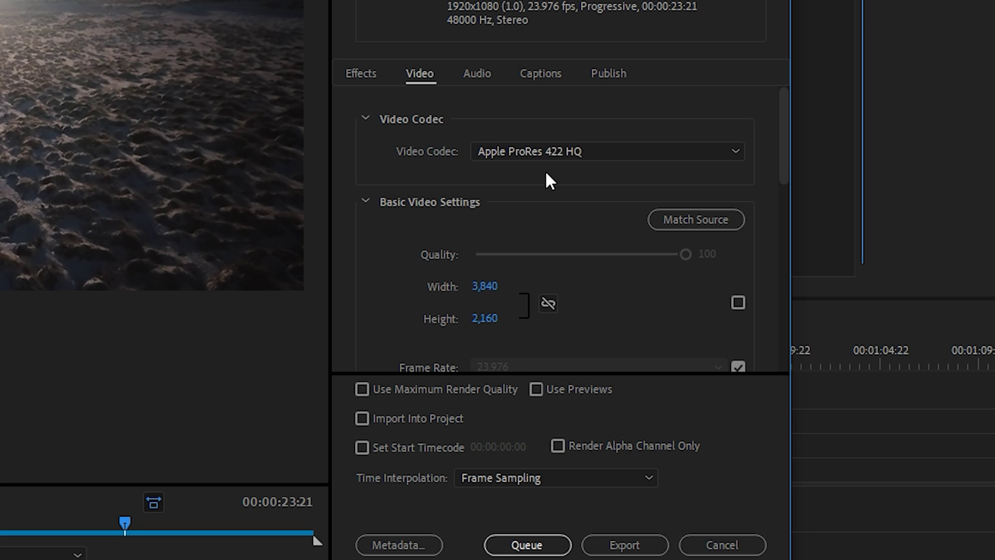
click(361, 390)
click(476, 71)
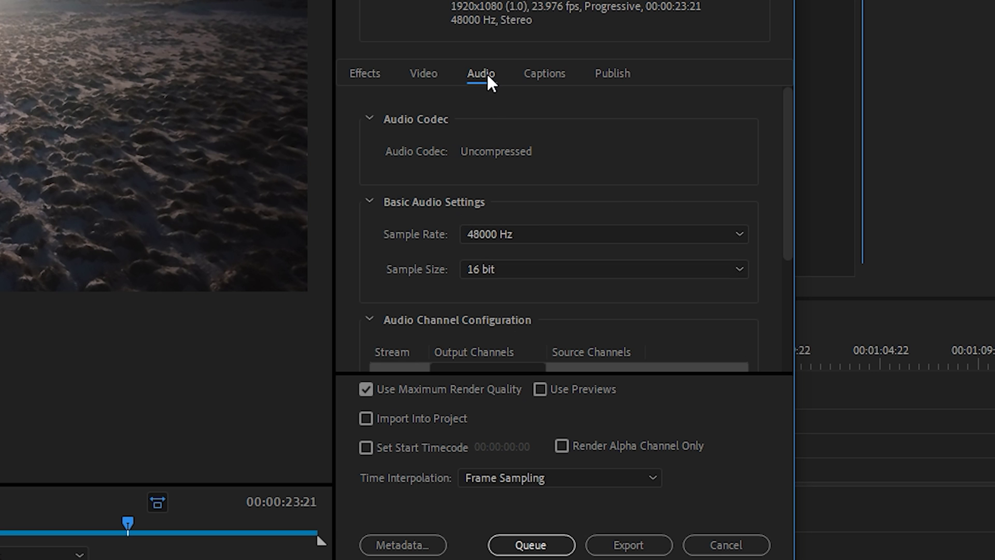
Begin Save Preset but cancel the naming dialog, then open the Format dropdown
click(680, 77)
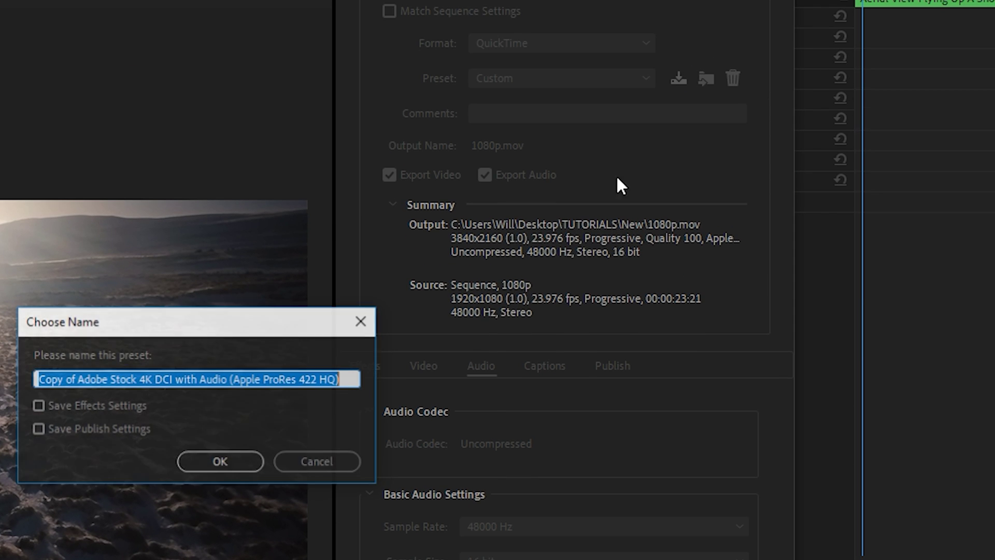
click(302, 462)
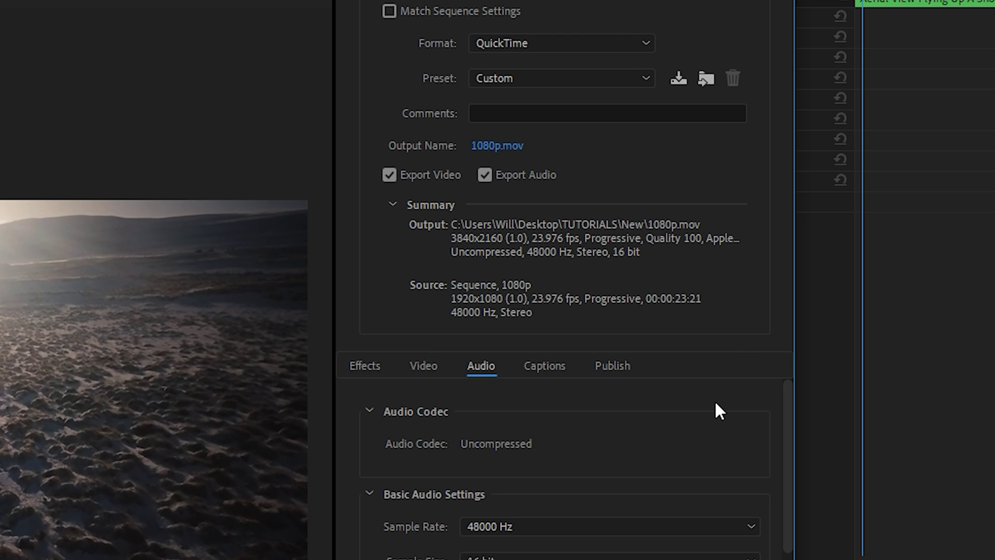
click(551, 45)
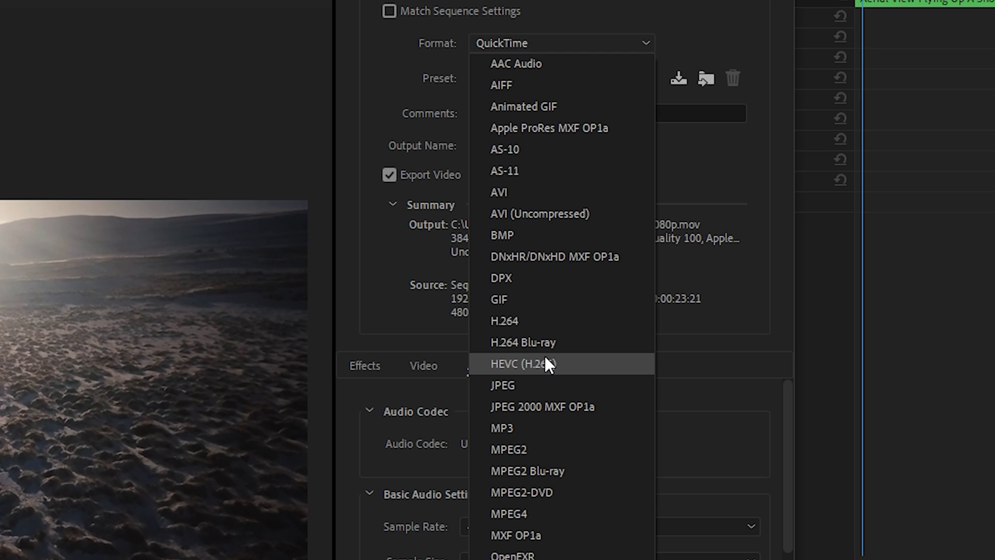
Show the Video tab and switch the format to HEVC (H.265), reviewing its settings
click(541, 358)
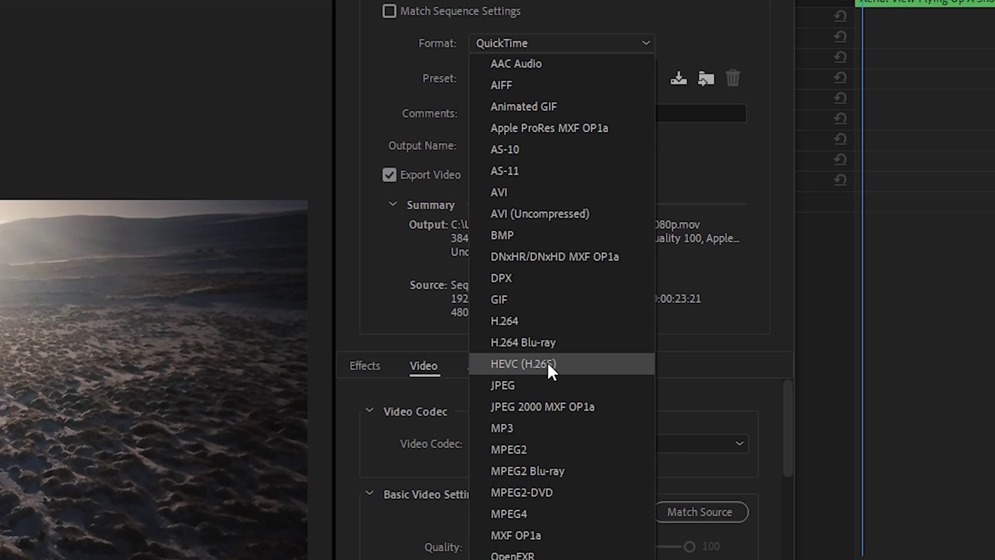
click(541, 362)
drag(787, 221, 789, 245)
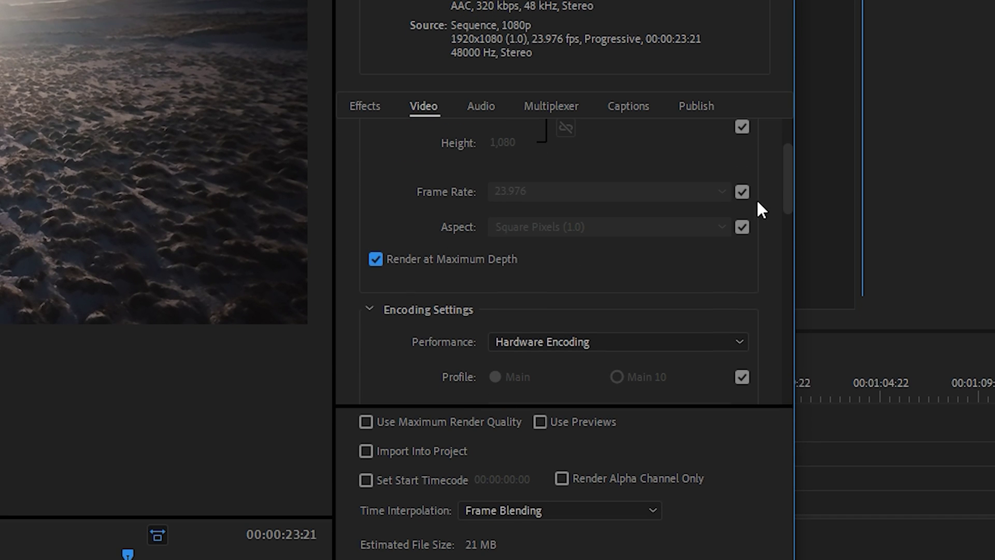
Keep Hardware Encoding, set Bitrate Encoding to CBR and Quality to Higher
drag(791, 163, 790, 210)
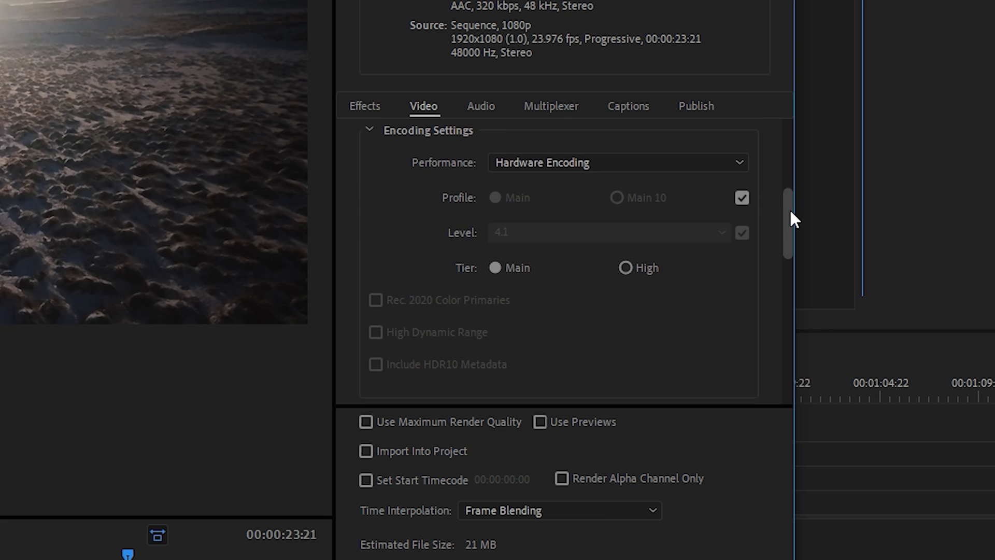
click(564, 165)
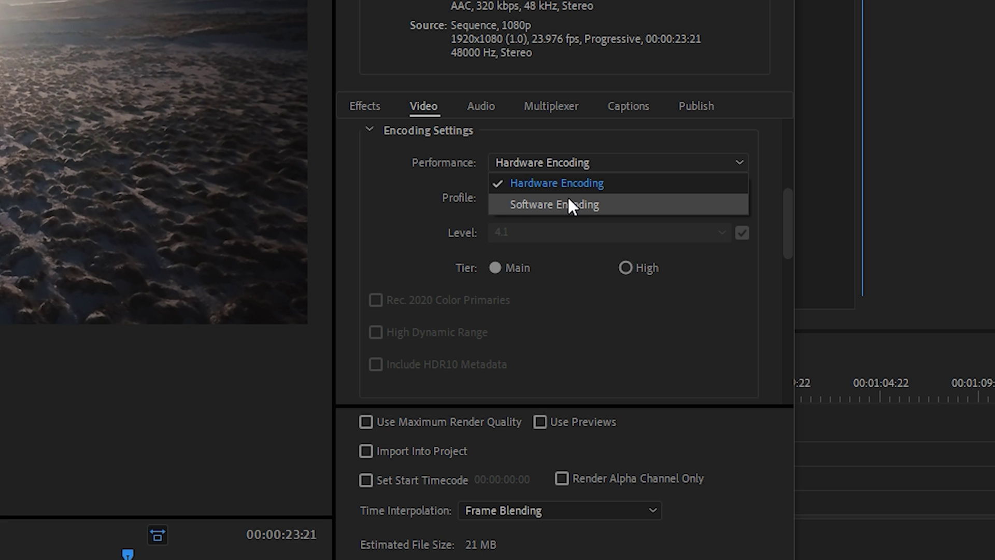
click(542, 181)
drag(786, 207, 777, 337)
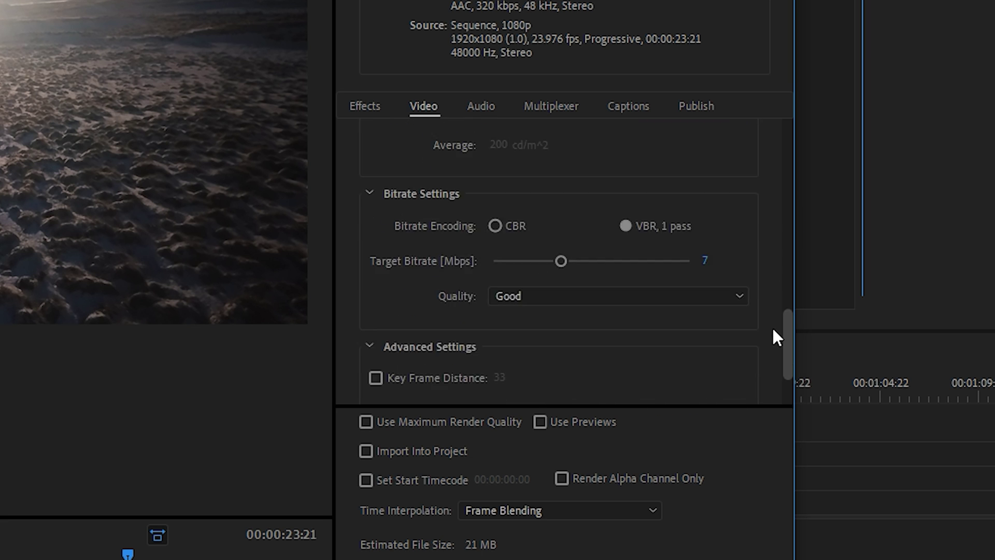
scroll(622, 270, down, 1)
click(494, 202)
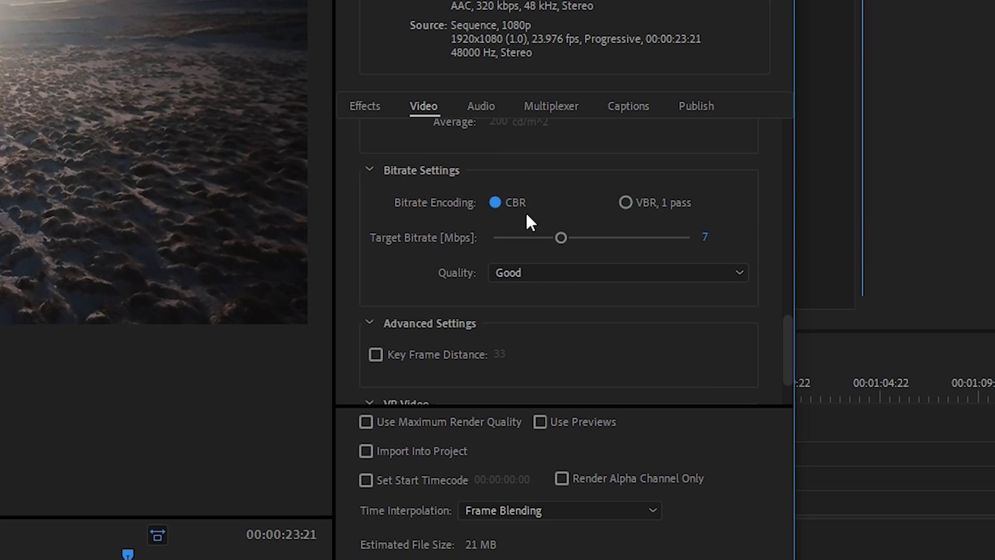
click(554, 273)
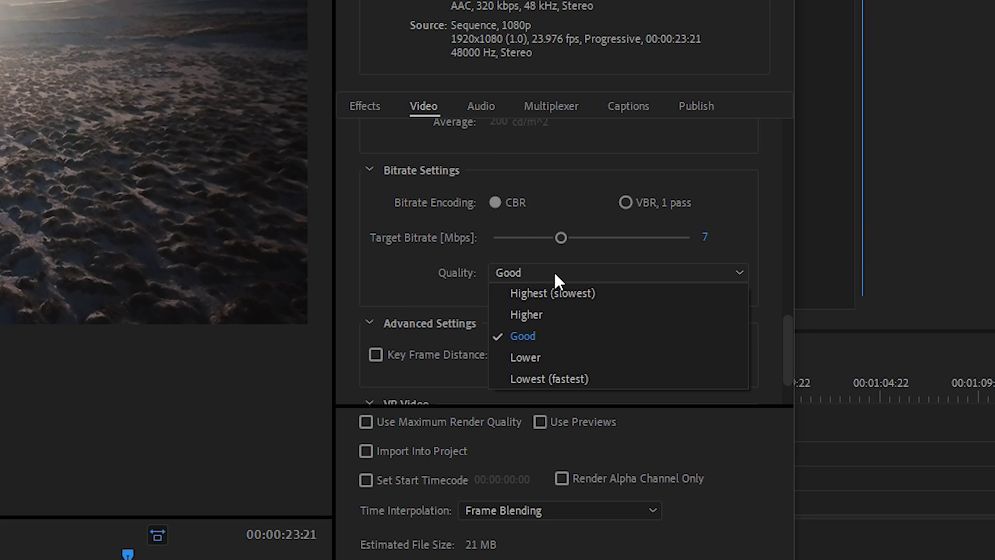
click(551, 317)
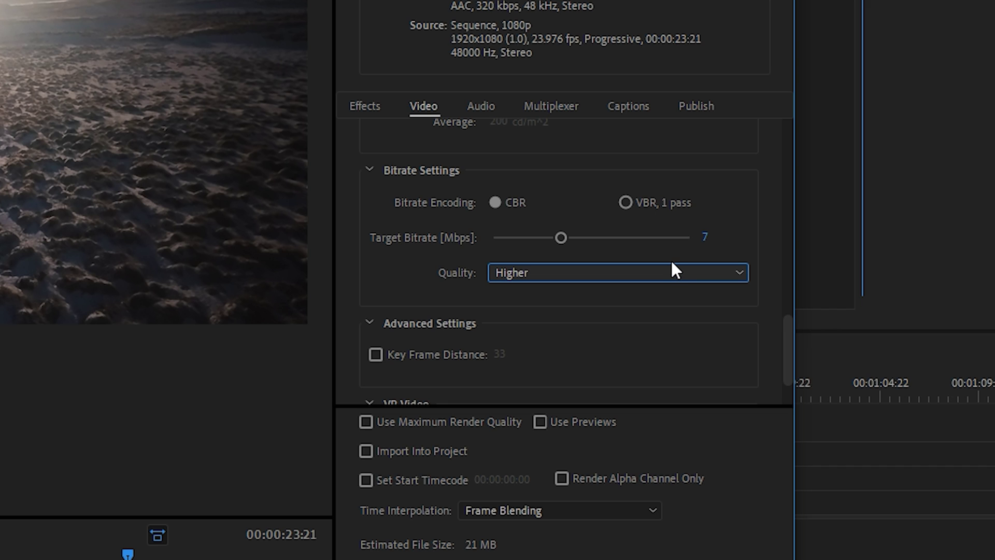
Set the Target Bitrate to 12 Mbps and start saving the settings as a preset
click(706, 238)
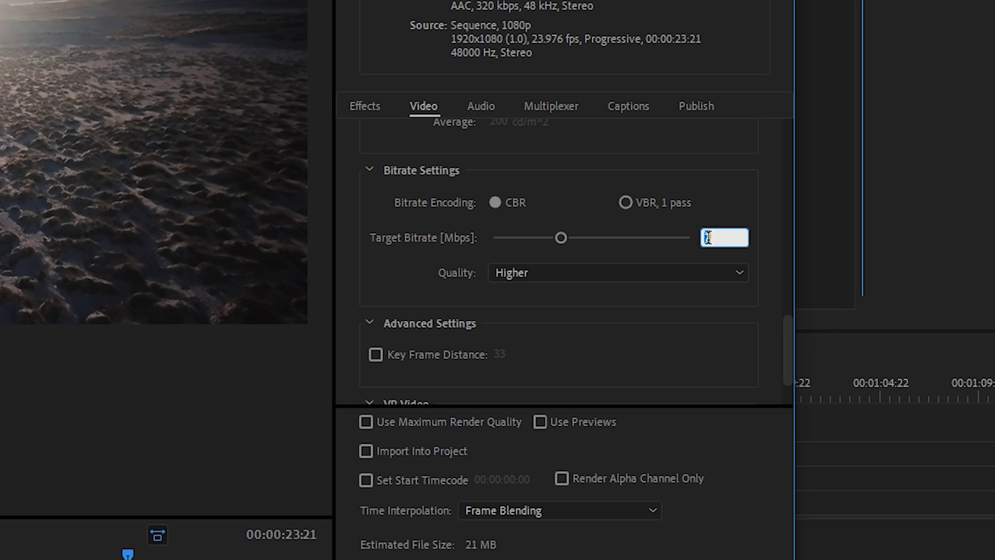
text(12)
key(Return)
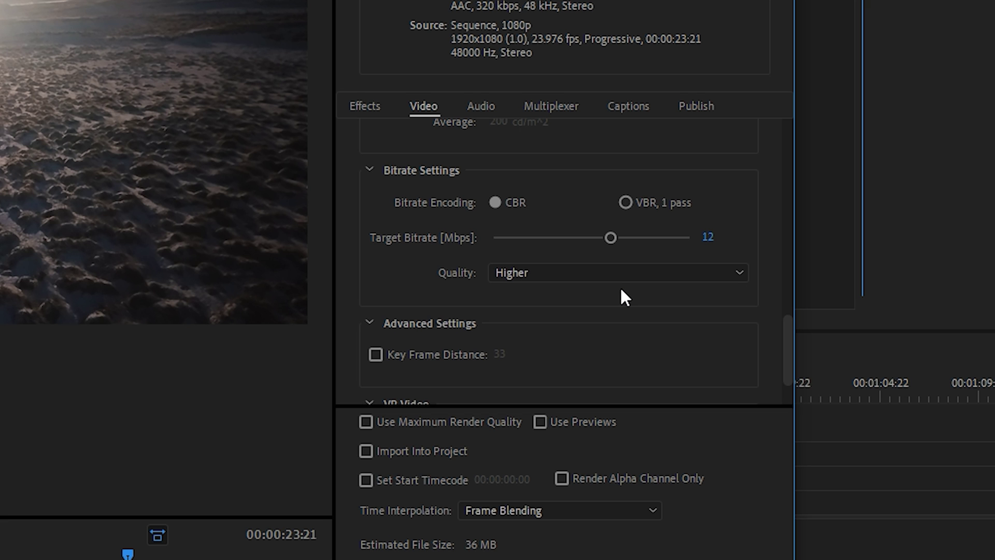
click(678, 99)
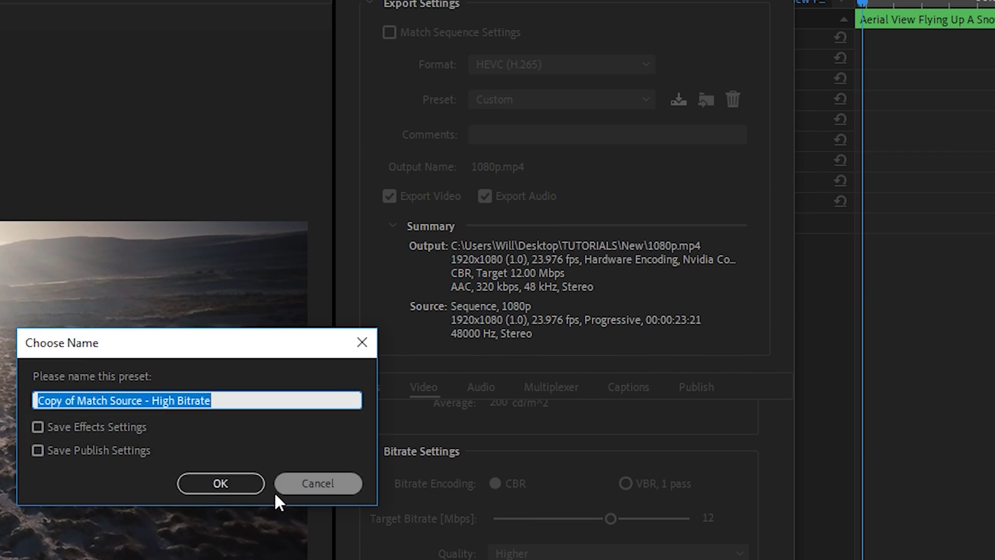
Dismiss the preset name prompt, unlink from source, and set the frame to 3840x2160
click(295, 485)
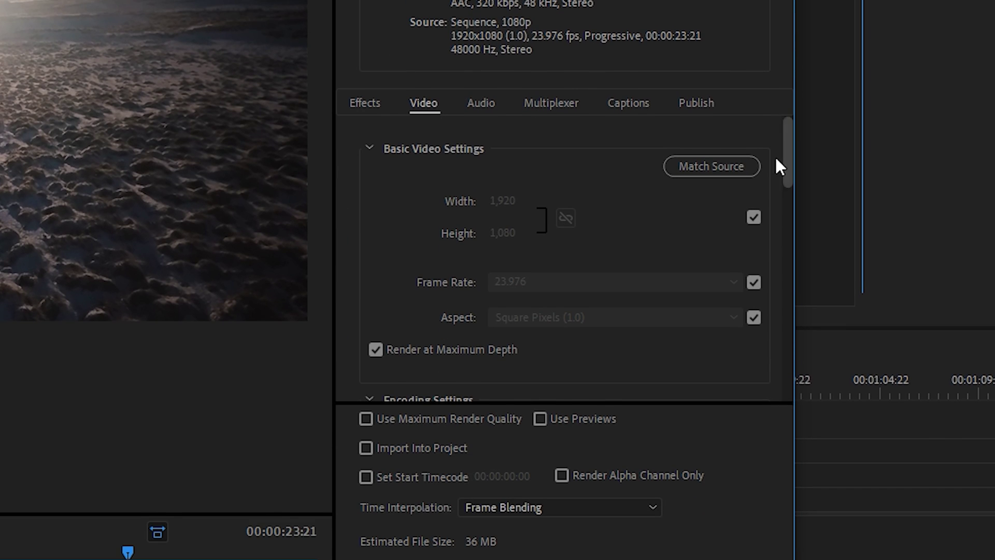
click(754, 315)
click(510, 202)
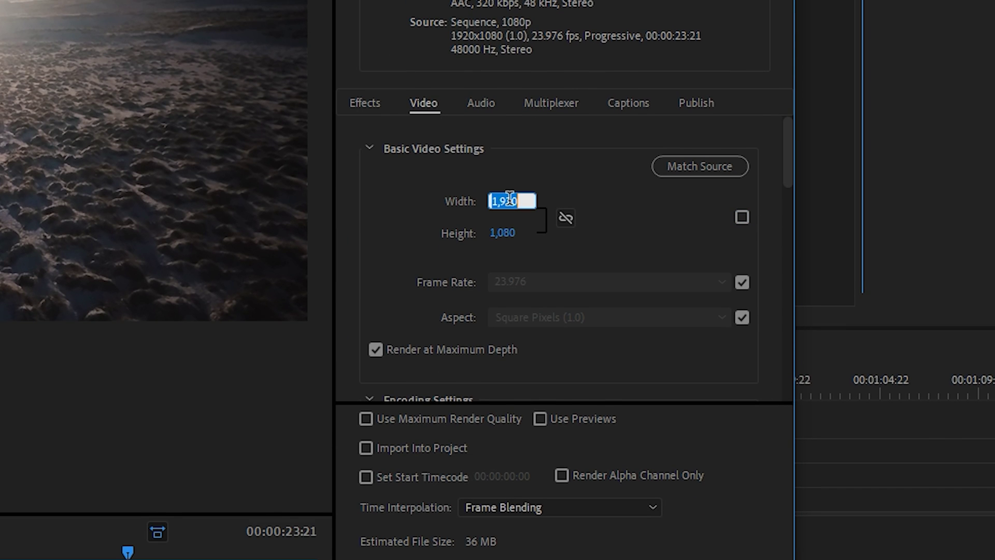
text(3840)
click(533, 234)
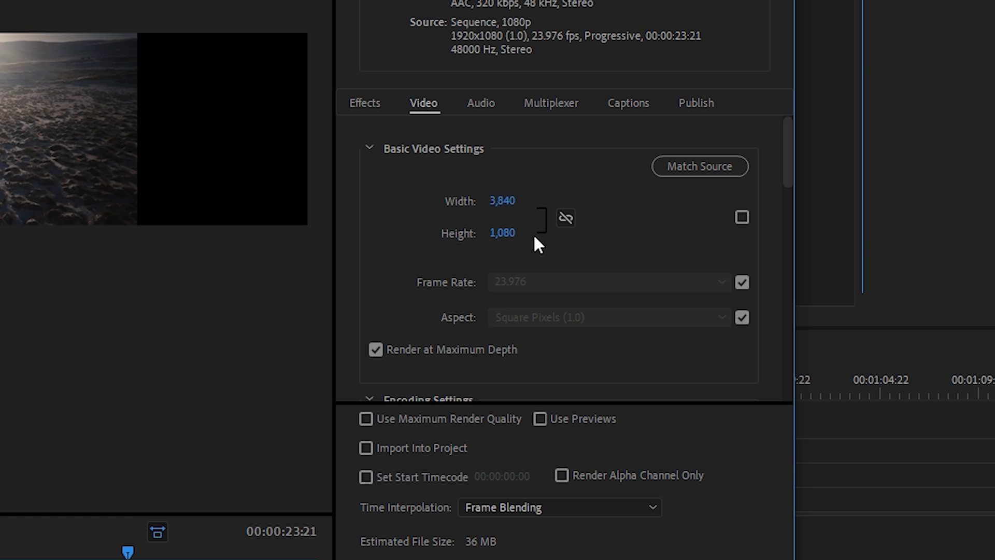
text(2,1)
text(60)
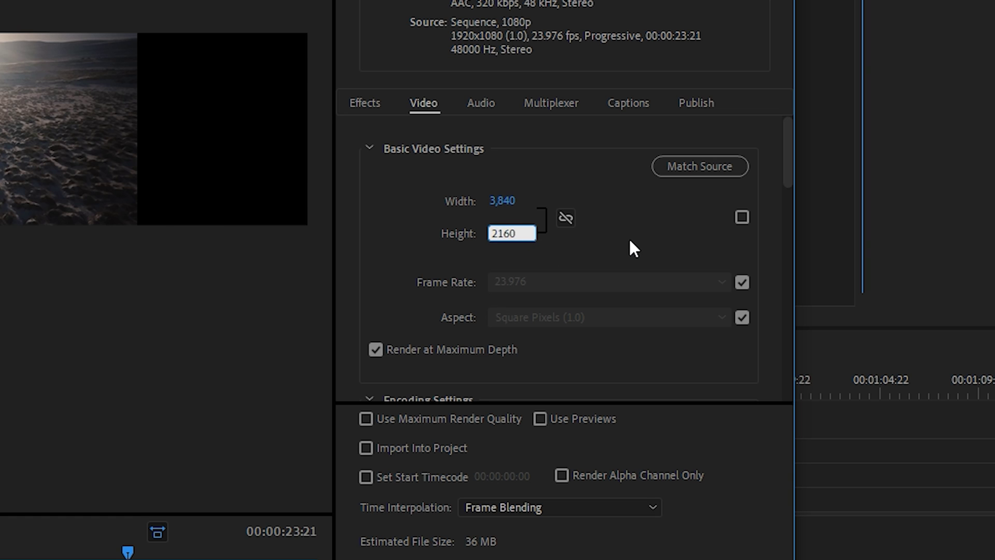
key(Return)
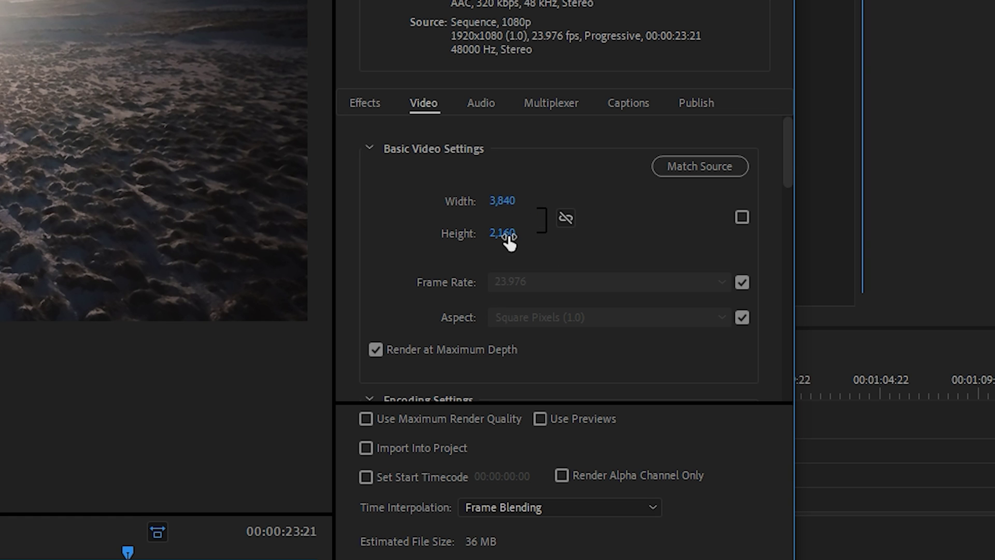
Enable Maximum Render Quality and raise the CBR target bitrate to 25 Mbps, then begin saving a preset
drag(788, 152, 788, 196)
click(366, 418)
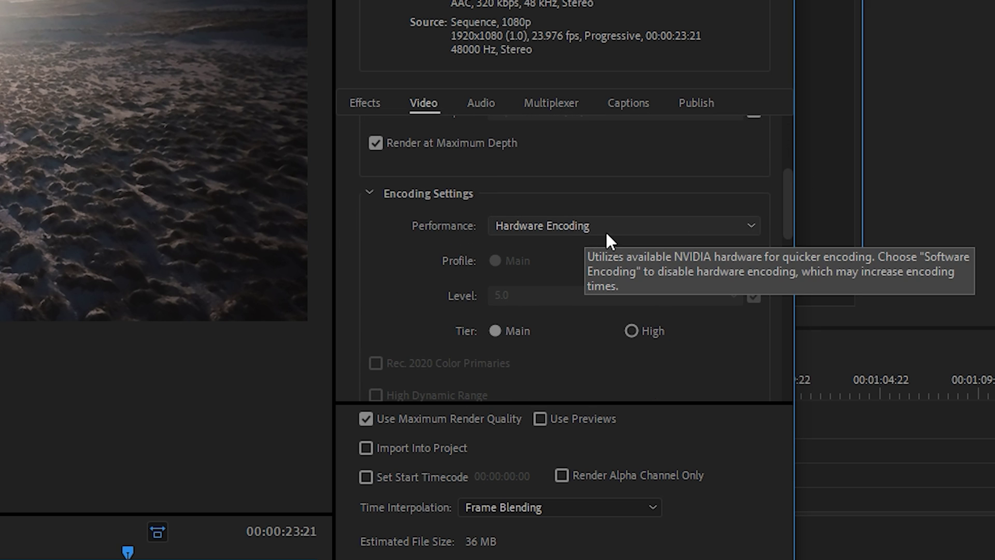
drag(791, 193, 792, 347)
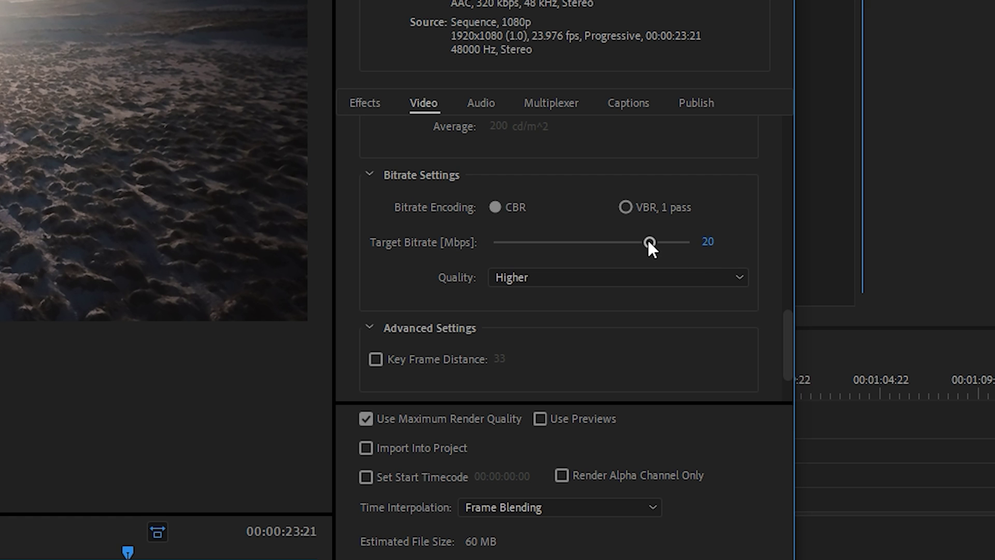
drag(650, 242, 707, 244)
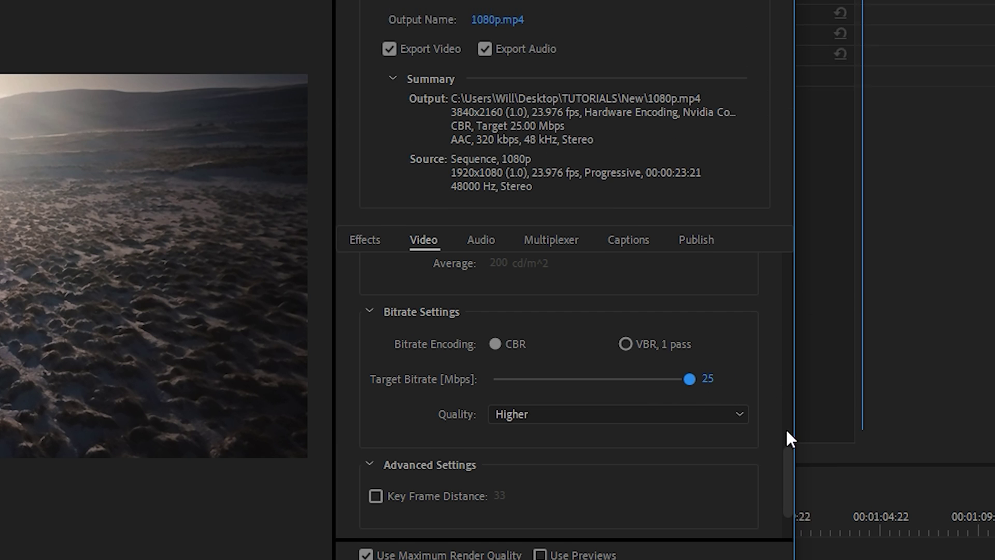
click(673, 116)
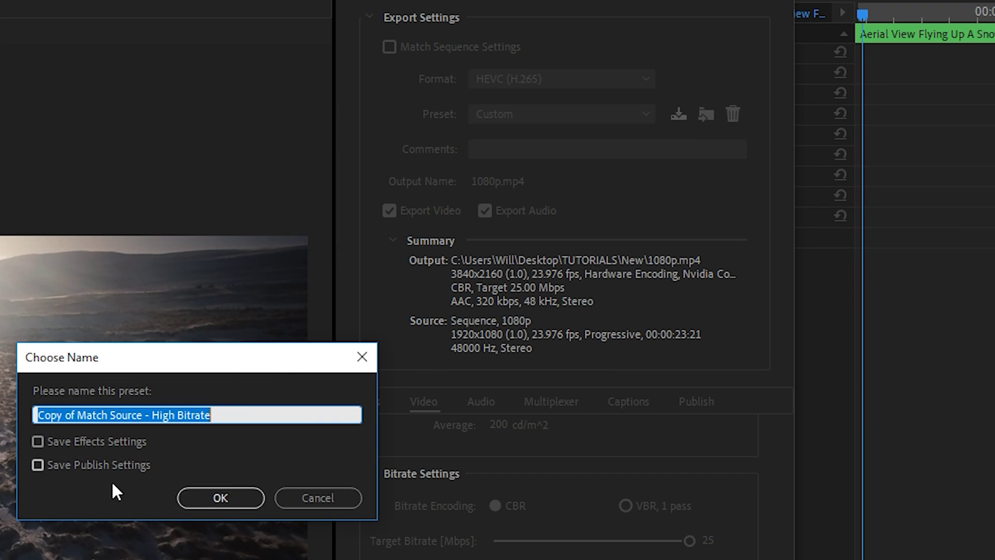
Dismiss the preset name prompt and set the frame to 1080 wide by 1920 high
click(332, 498)
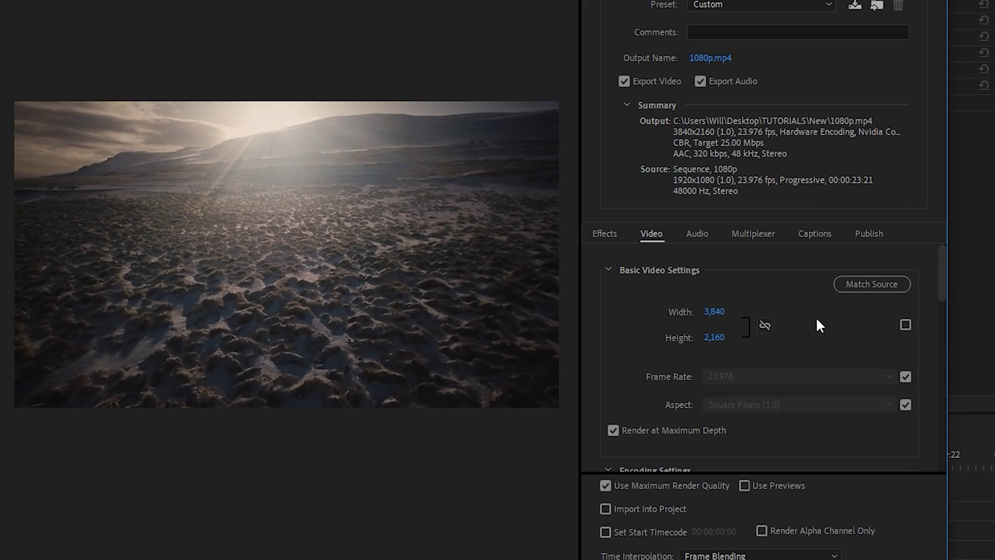
click(714, 311)
text(1080)
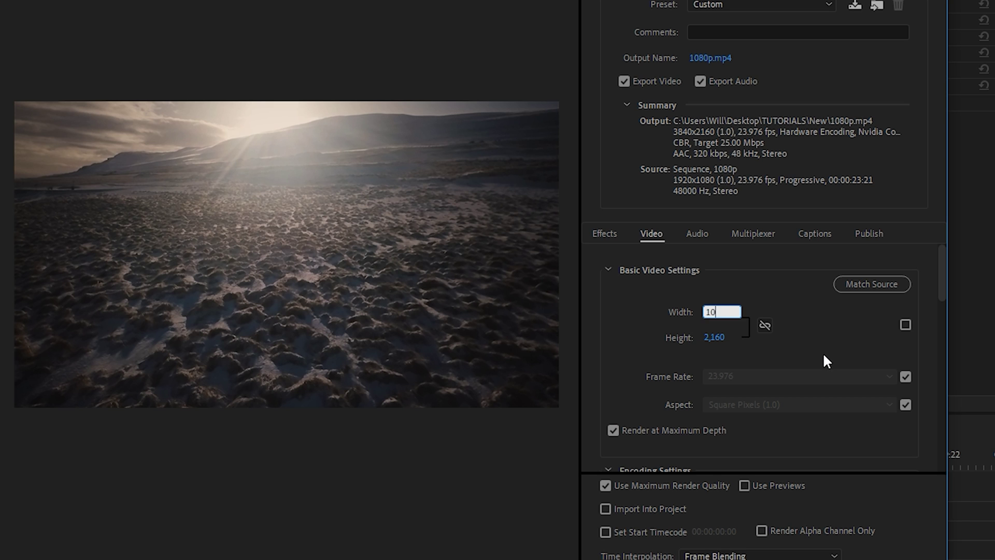
key(Return)
click(714, 337)
text(1920)
key(Return)
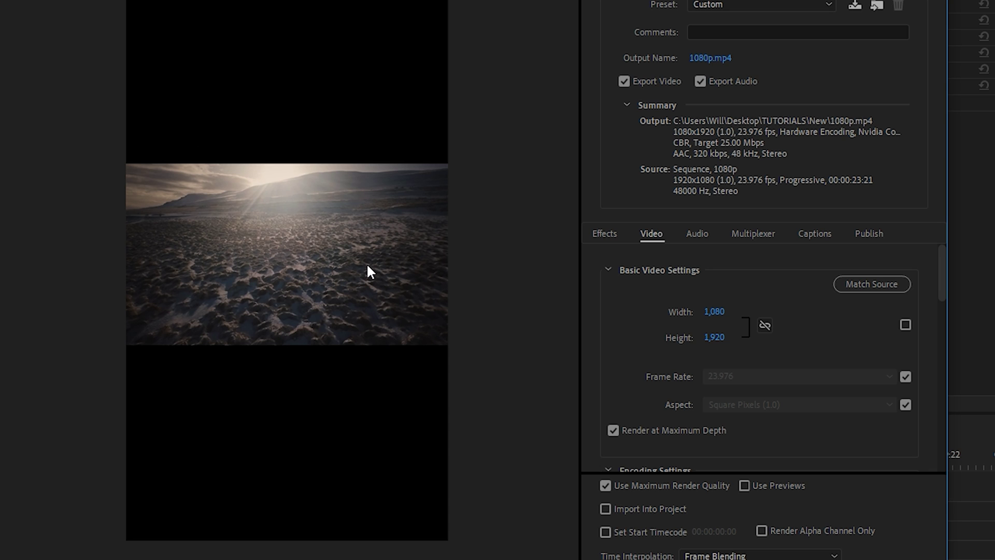
click(762, 0)
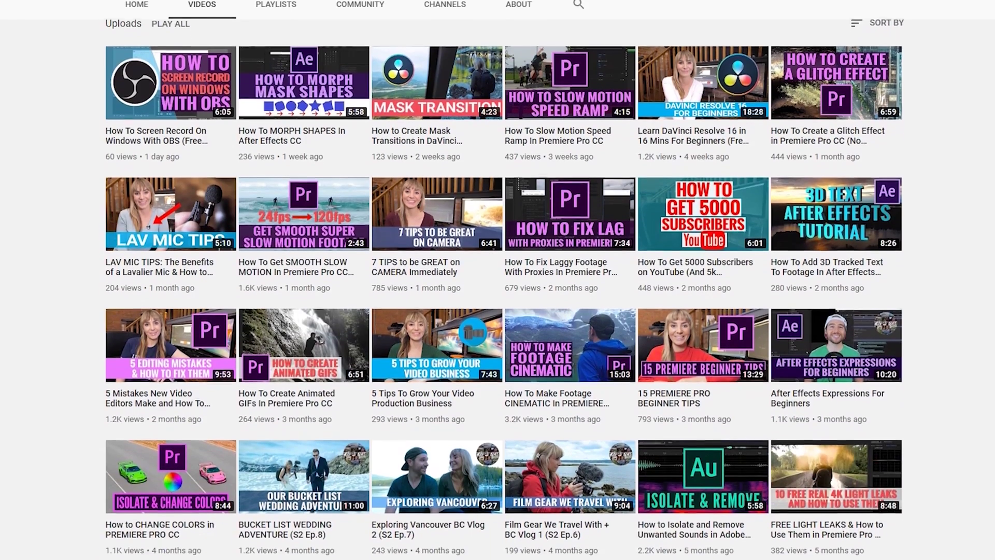
scroll(497, 280, down, 1)
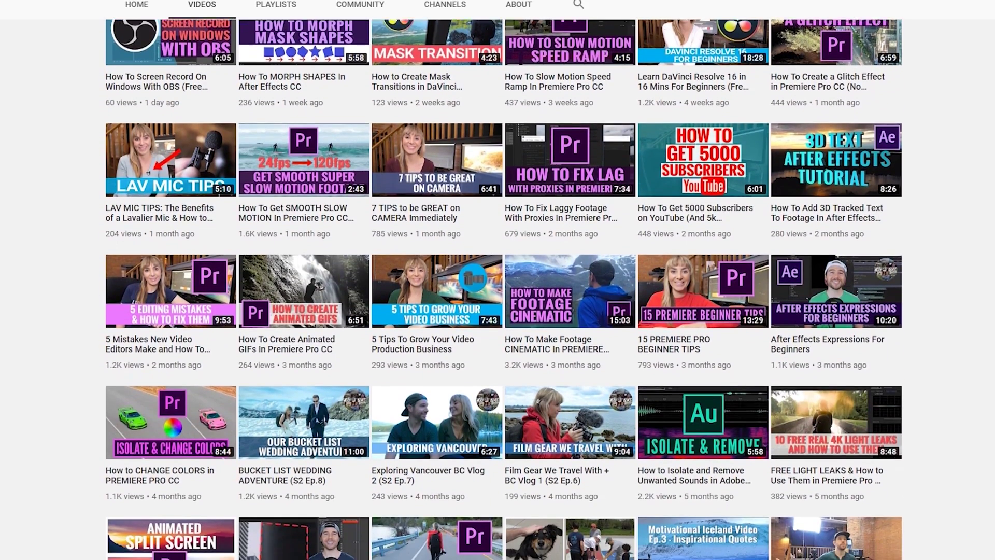